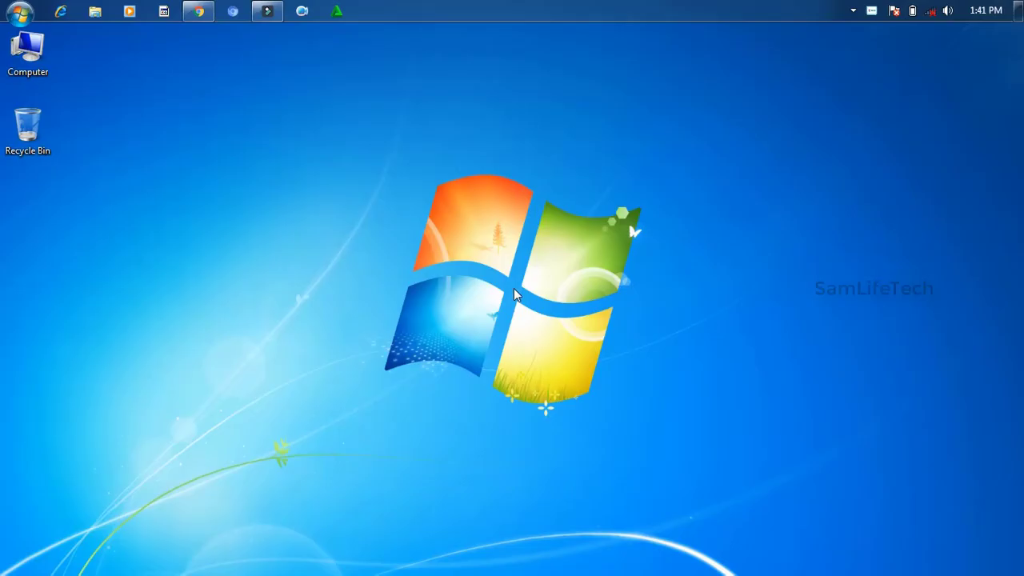
Refresh the desktop and bring the Google Chrome window to the front.
{"action": "right_click", "coordinate": [513, 288]}
{"action": "mouse_move", "coordinate": [304, 299]}
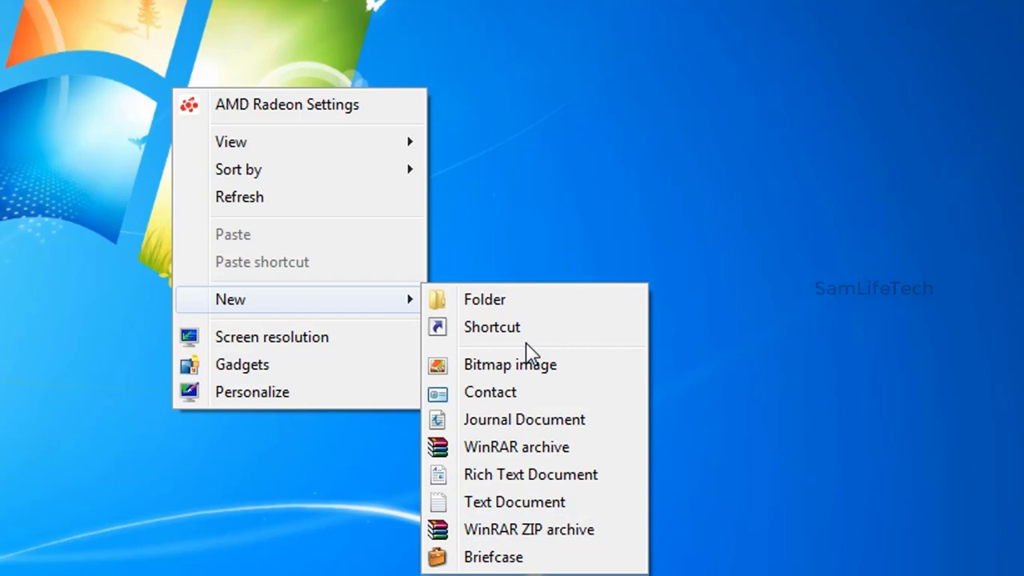
{"action": "left_click", "coordinate": [257, 200]}
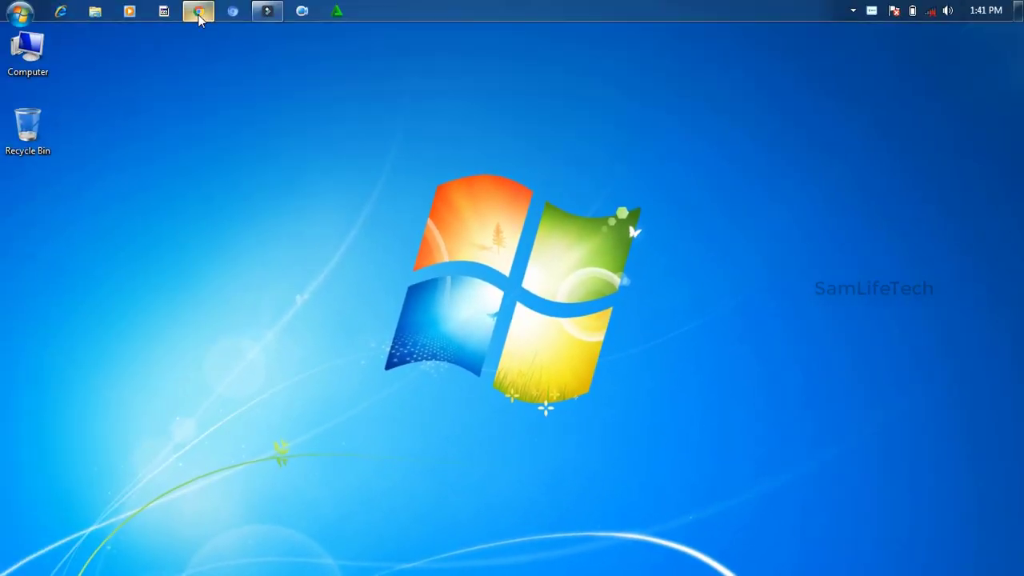
{"action": "left_click", "coordinate": [199, 13]}
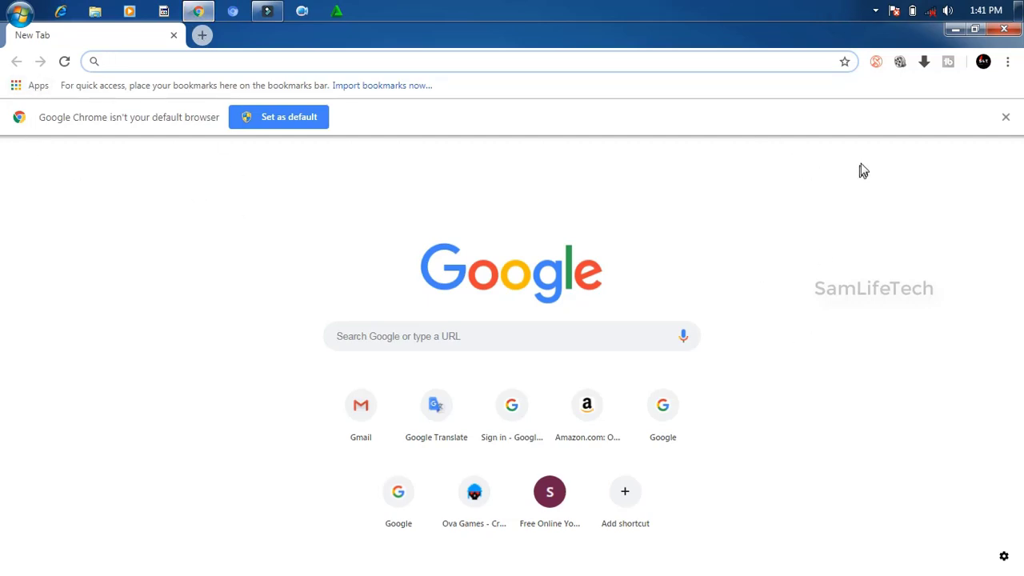
Check and refresh the network status to confirm the computer is offline.
{"action": "left_click", "coordinate": [931, 11]}
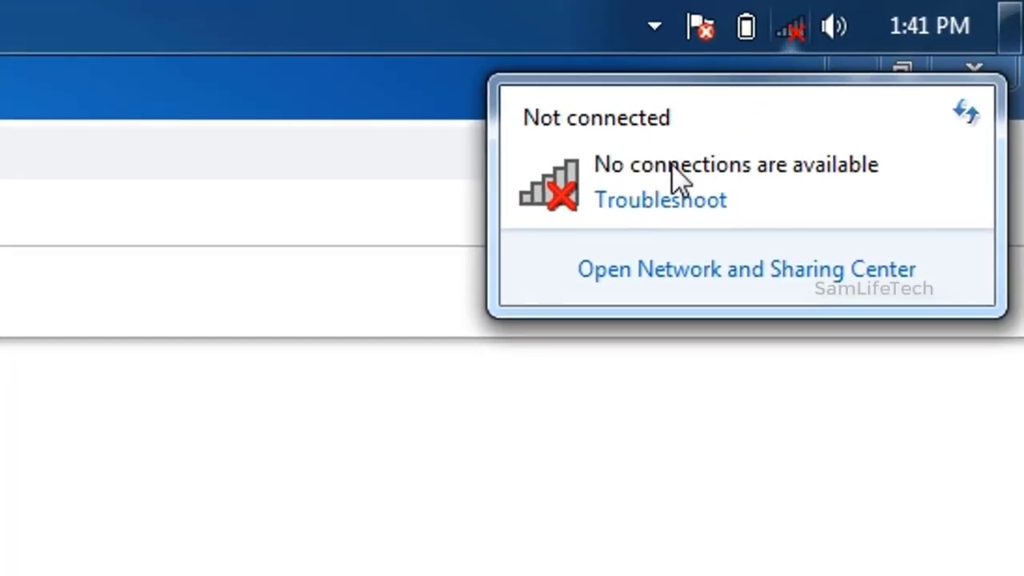
{"action": "left_click", "coordinate": [972, 116]}
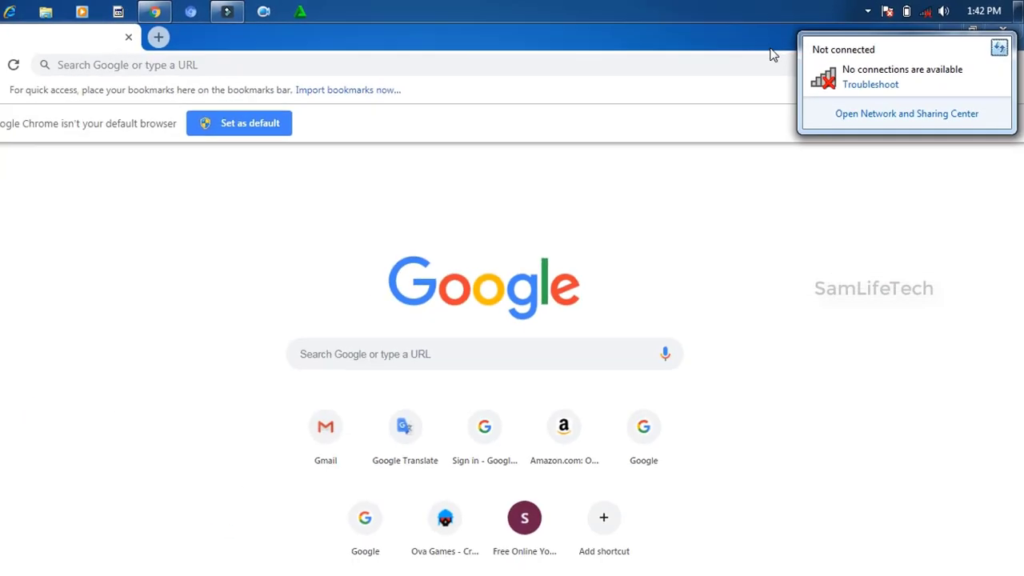
{"action": "left_click", "coordinate": [784, 51]}
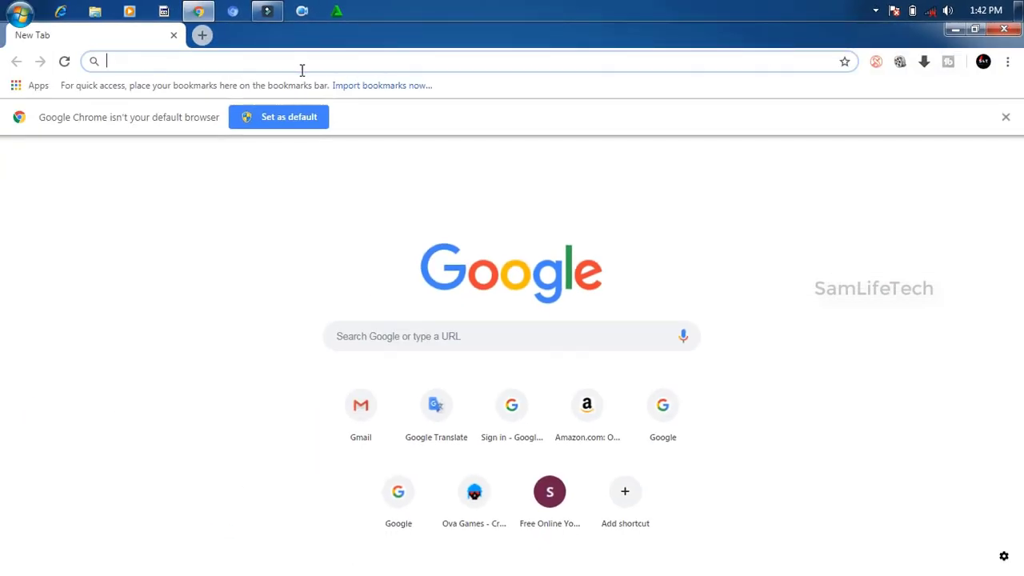
{"action": "left_click", "coordinate": [449, 193]}
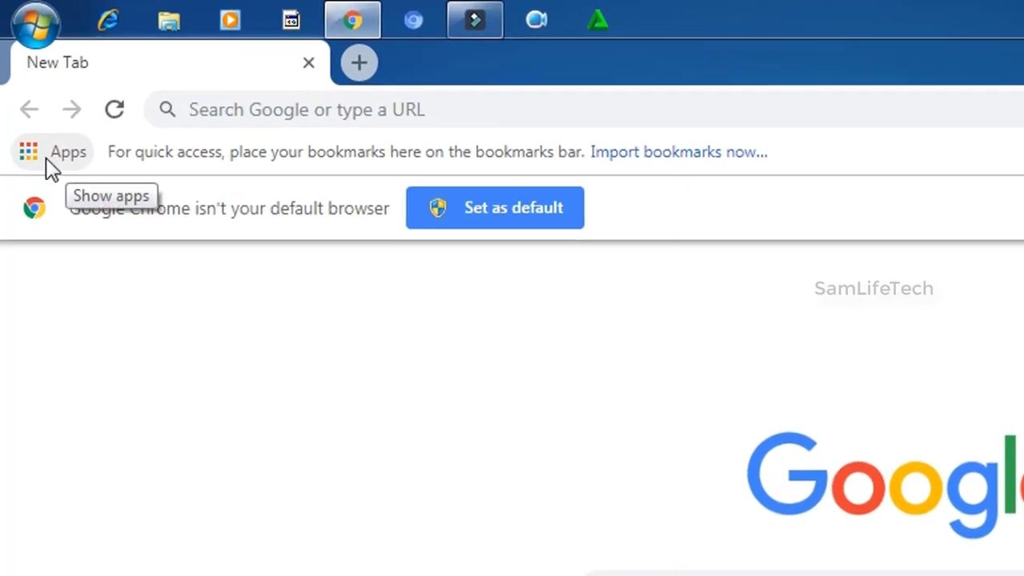
Launch Google Docs from Chrome's Apps page.
{"action": "left_click", "coordinate": [68, 153]}
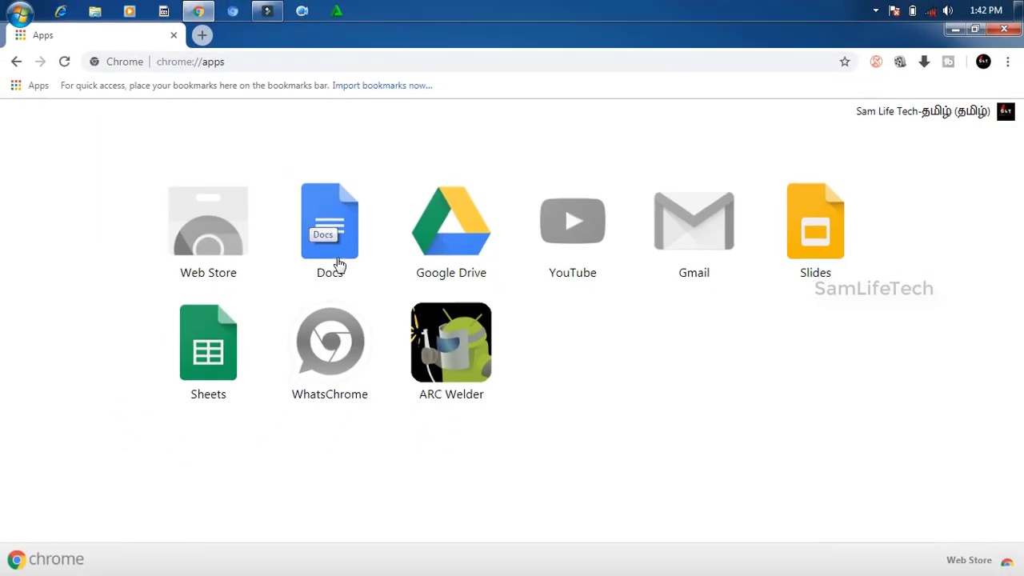
{"action": "left_click", "coordinate": [339, 237]}
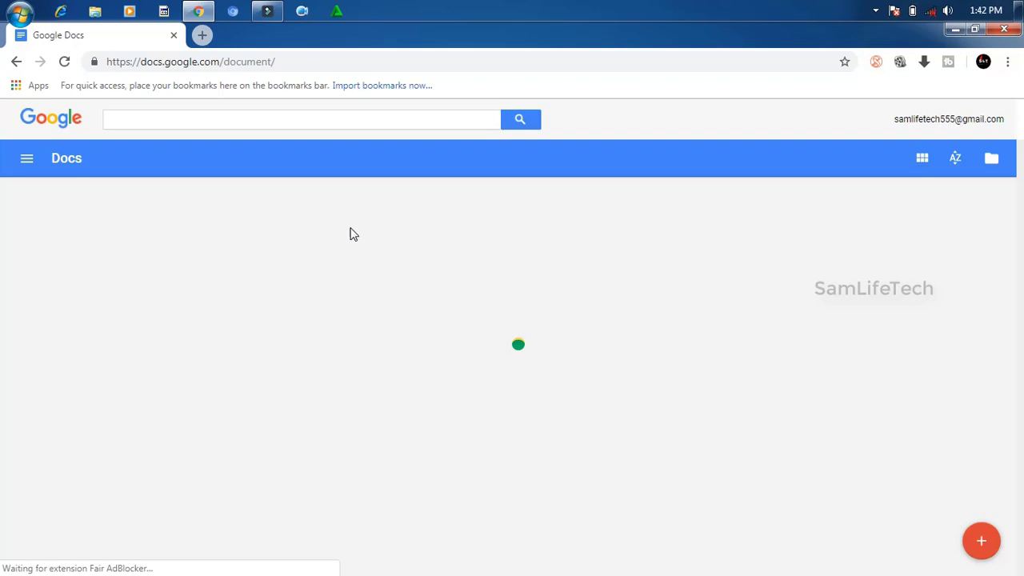
Confirm the offline status and replace 'Untitled document' with the title 'Sam Life Tech'.
{"action": "left_click", "coordinate": [930, 11]}
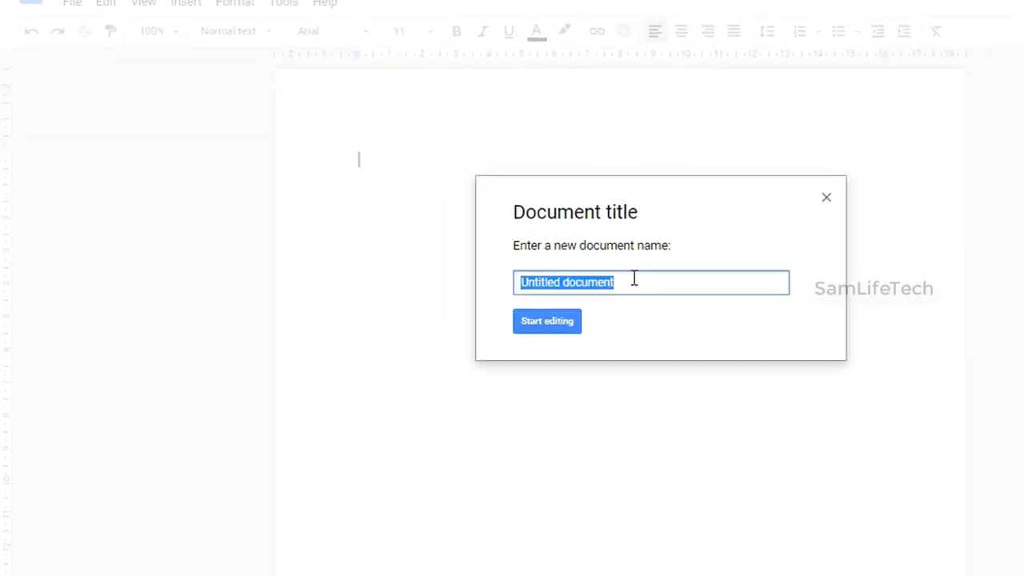
{"action": "key", "text": "BackSpace"}
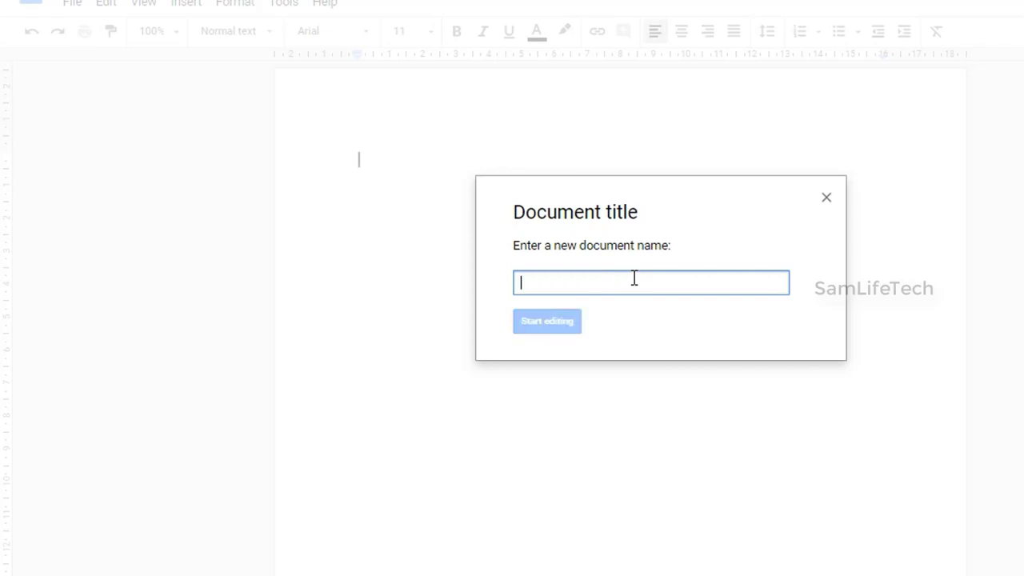
{"action": "type", "text": "S"}
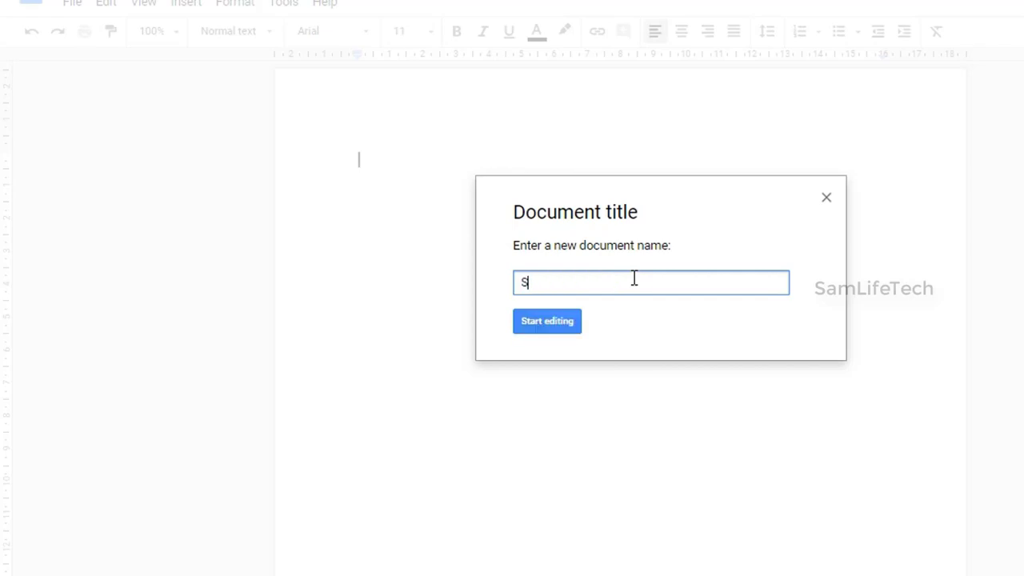
{"action": "type", "text": "am Life "}
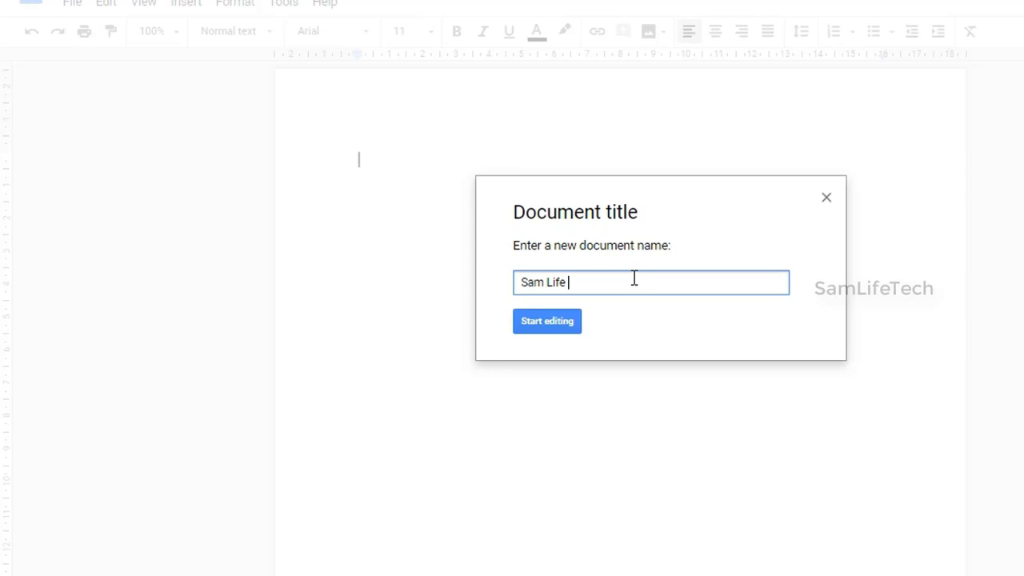
{"action": "type", "text": "Tech"}
Type the greeting text and italicise and underline the 'Hi guys' line.
{"action": "left_click", "coordinate": [550, 327]}
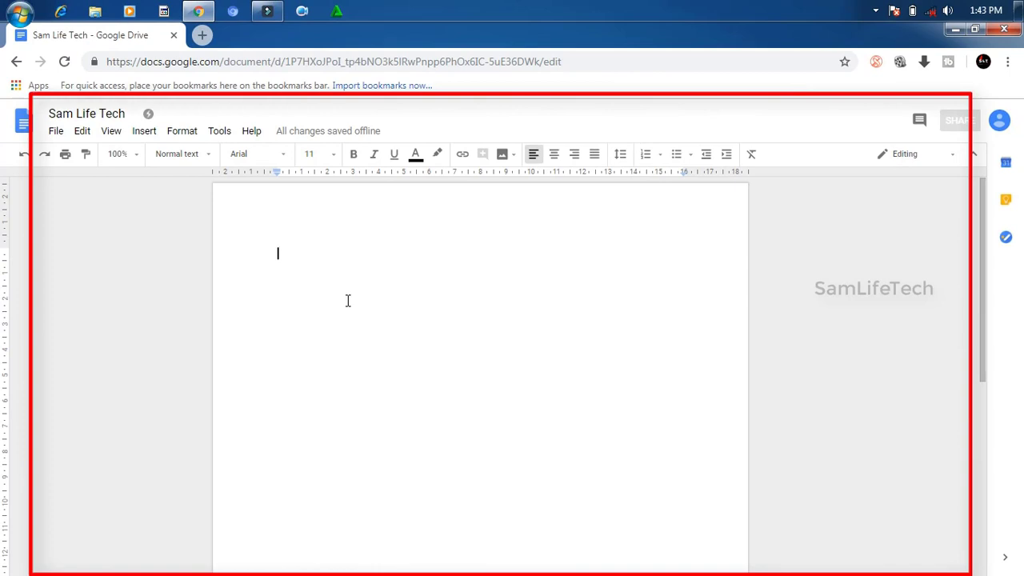
{"action": "type", "text": "Hi guys"}
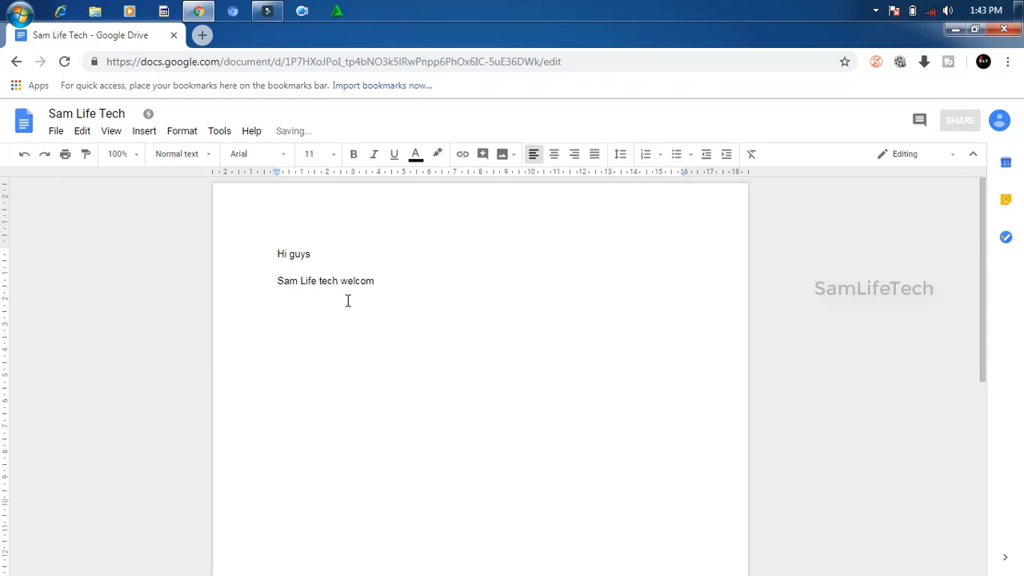
{"action": "triple_click", "coordinate": [310, 253]}
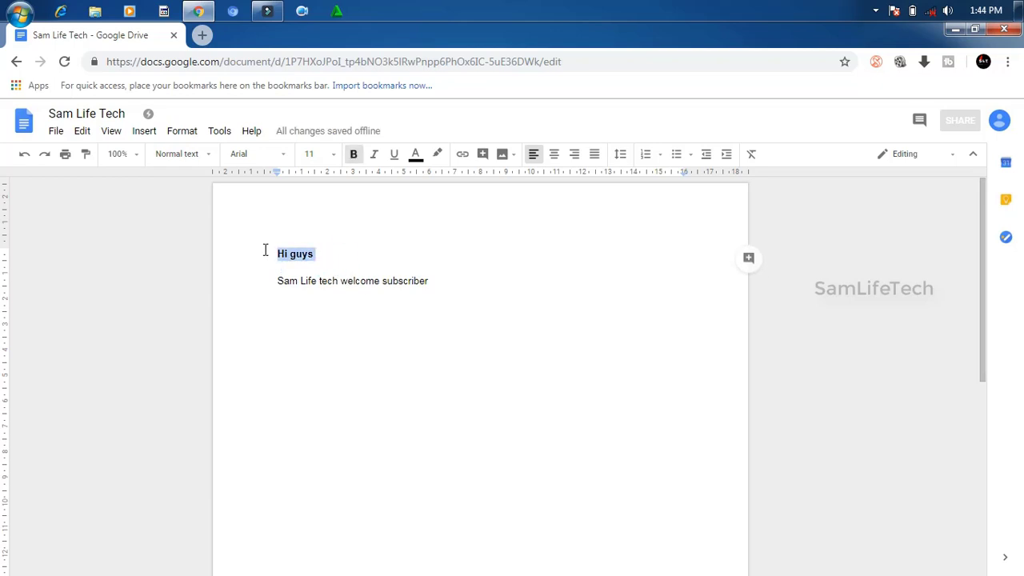
{"action": "key", "text": "ctrl+i"}
{"action": "key", "text": "ctrl+u"}
Make 'Sam Life tech' bold, italic and underlined, and centre the greeting lines.
{"action": "key", "text": "ctrl+e"}
{"action": "left_click_drag", "start_coordinate": [276, 281], "coordinate": [342, 281]}
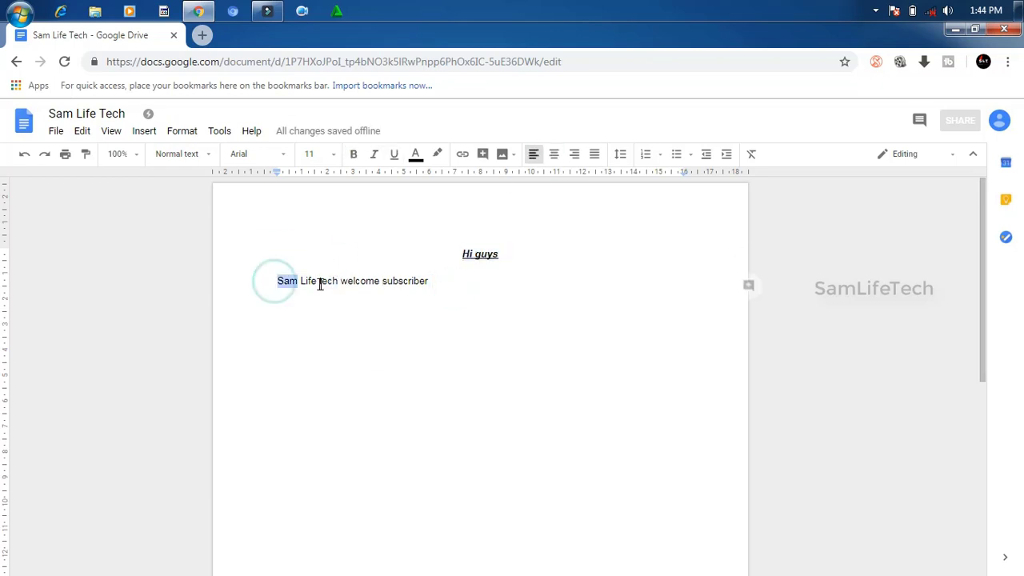
{"action": "key", "text": "ctrl+b"}
{"action": "key", "text": "ctrl+i"}
{"action": "key", "text": "ctrl+u"}
{"action": "key", "text": "Return"}
{"action": "key", "text": "ctrl+e"}
Insert a 4-by-2 table headed NAME with yellow highlight, then open the Apps page in a new tab.
{"action": "left_click", "coordinate": [144, 131]}
{"action": "mouse_move", "coordinate": [163, 172]}
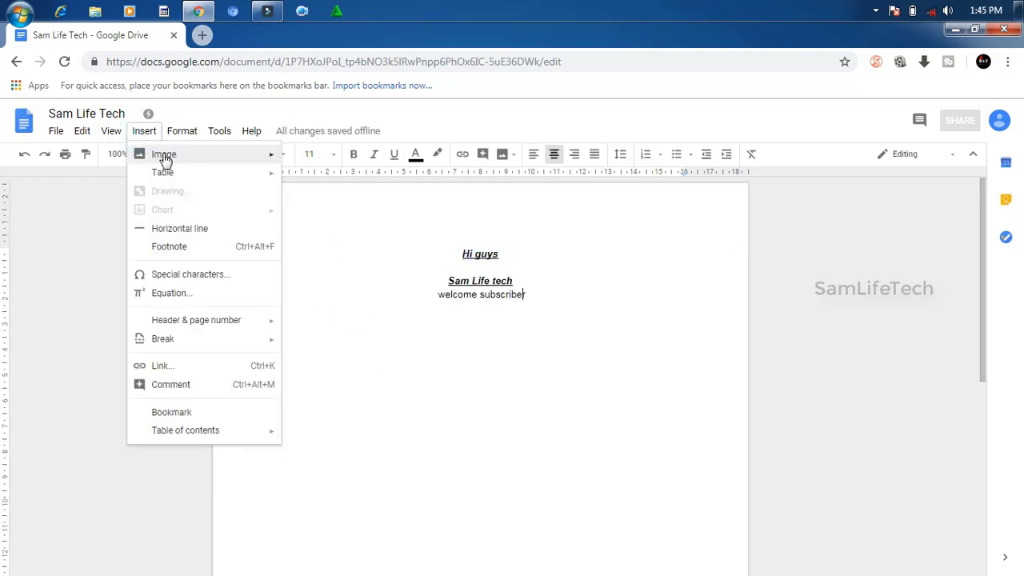
{"action": "left_click", "coordinate": [324, 192]}
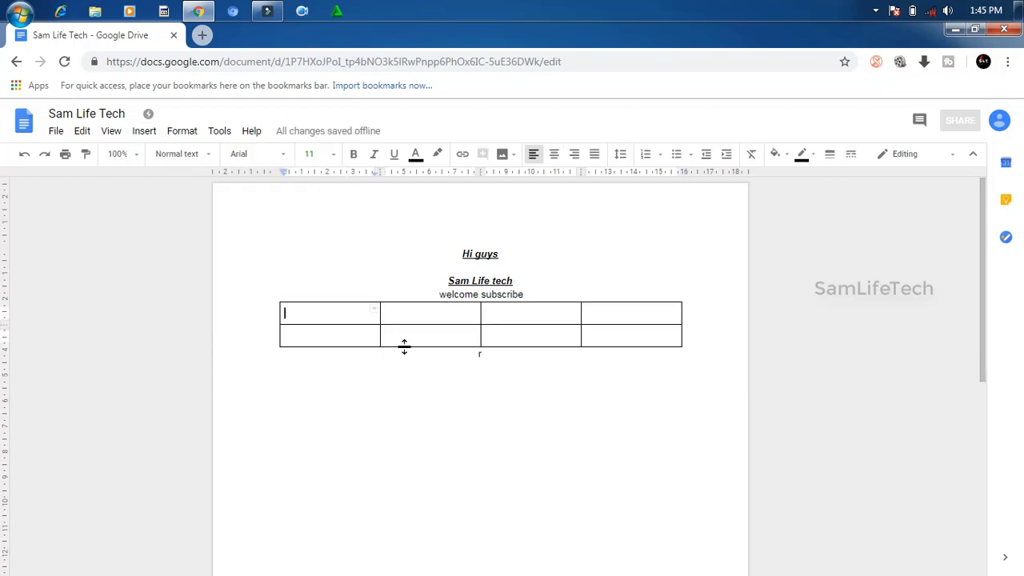
{"action": "left_click", "coordinate": [439, 157]}
{"action": "left_click", "coordinate": [455, 217]}
{"action": "type", "text": "NAME"}
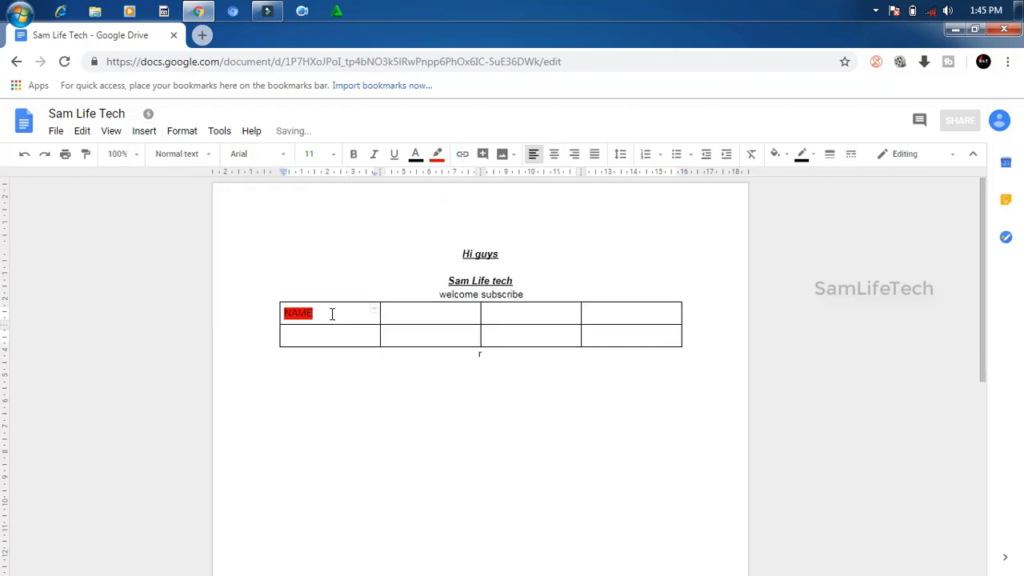
{"action": "double_click", "coordinate": [320, 313]}
{"action": "left_click", "coordinate": [437, 153]}
{"action": "left_click", "coordinate": [480, 209]}
{"action": "left_click", "coordinate": [400, 315]}
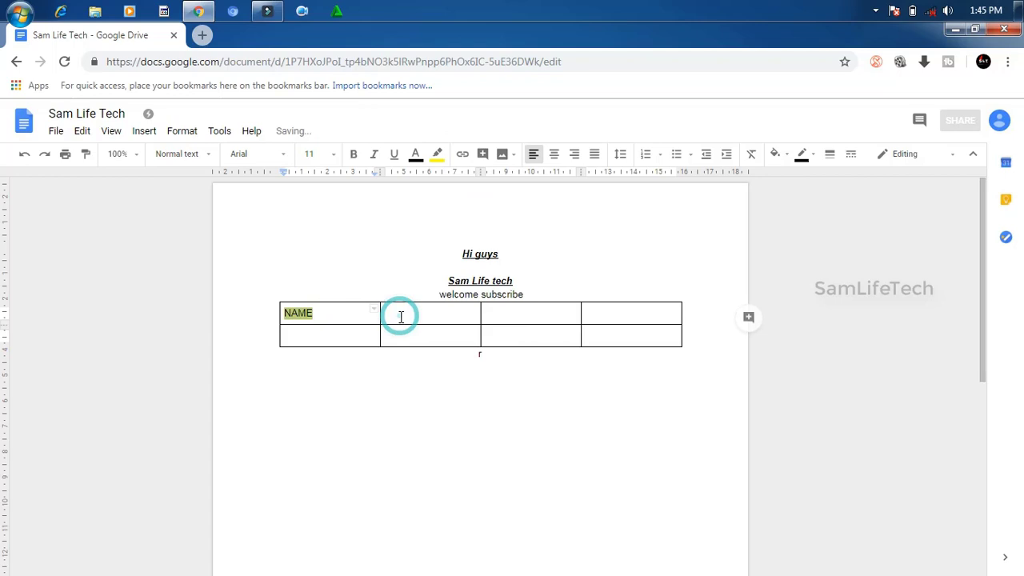
{"action": "left_click", "coordinate": [27, 84]}
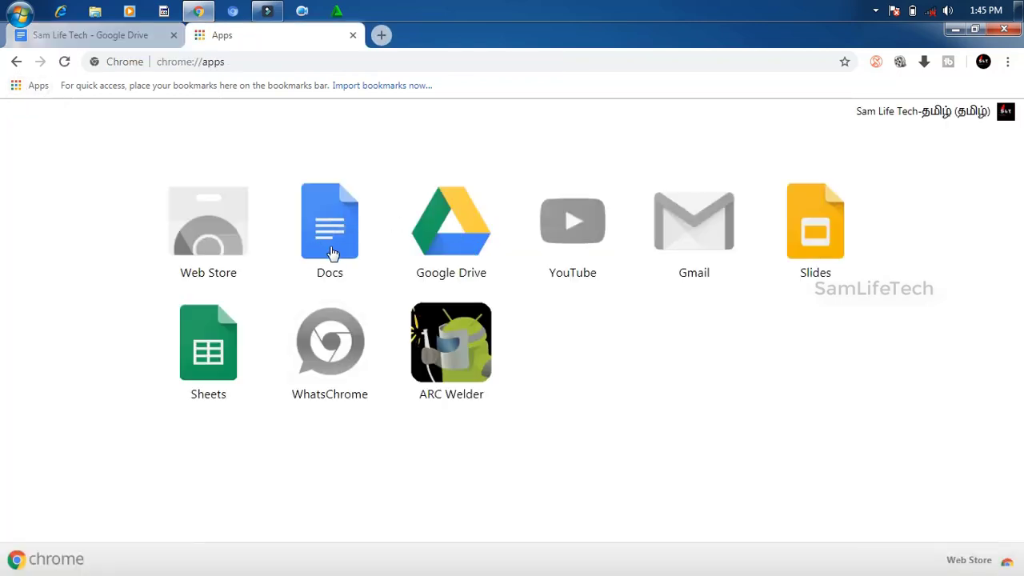
Launch Google Slides from the Apps page.
{"action": "left_click", "coordinate": [815, 265]}
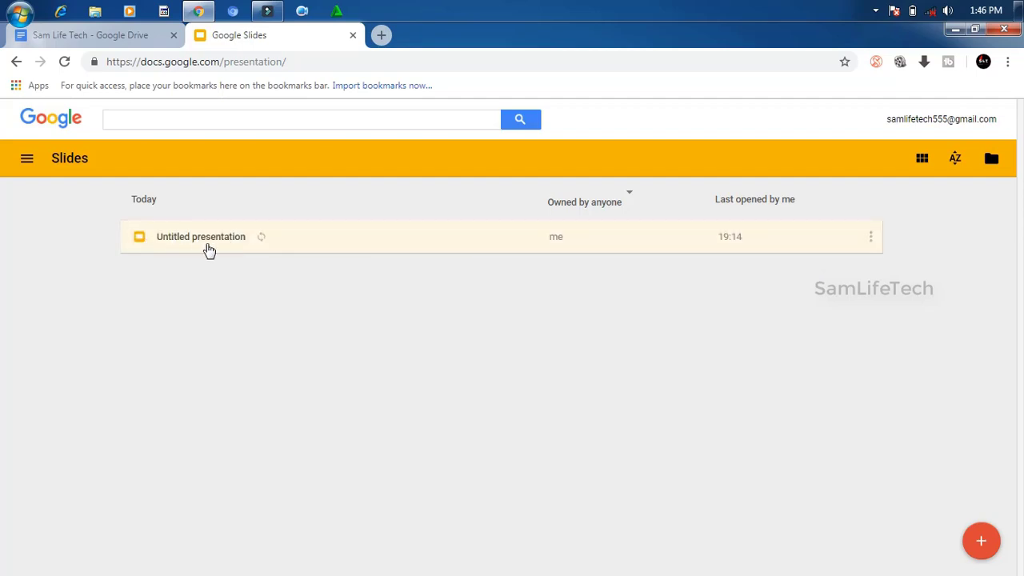
Create a new presentation named SAM.
{"action": "left_click", "coordinate": [978, 549]}
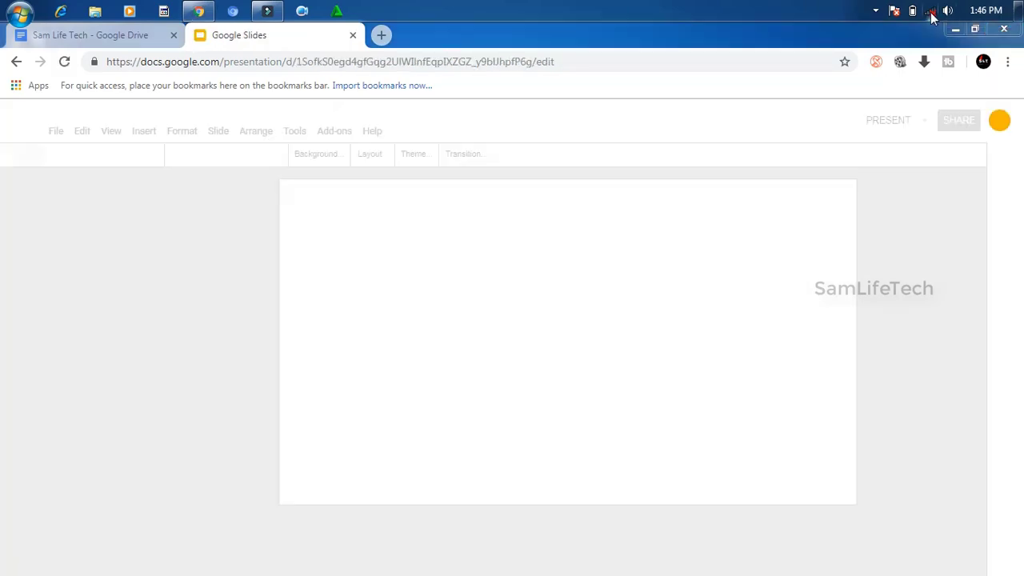
{"action": "left_click", "coordinate": [932, 11]}
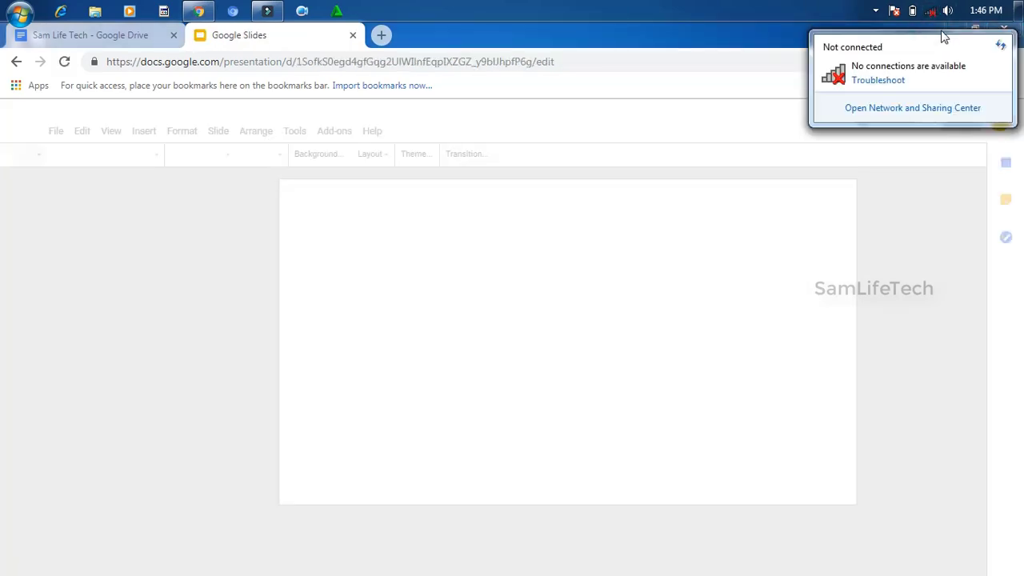
{"action": "type", "text": "SAM"}
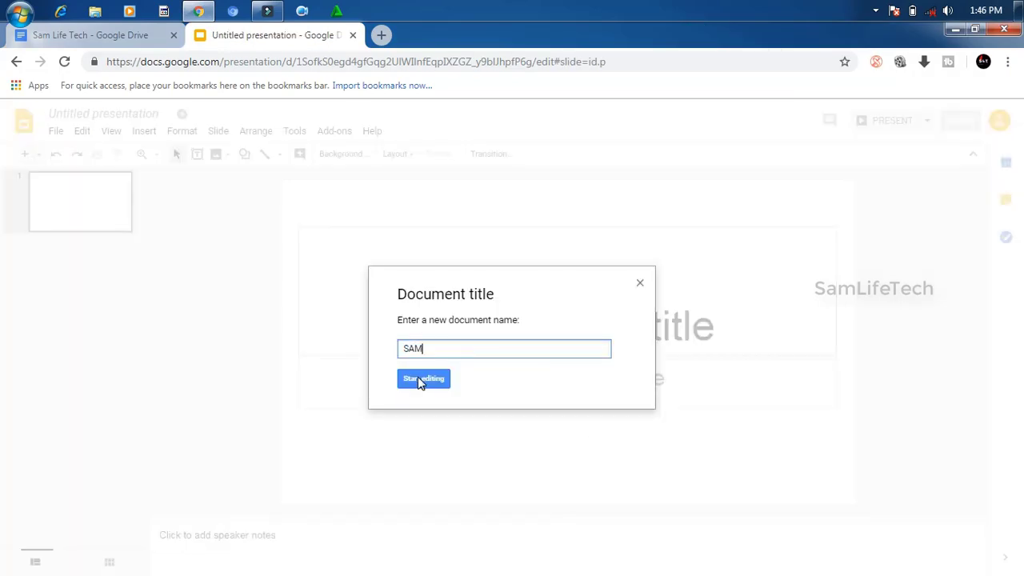
{"action": "left_click", "coordinate": [422, 381]}
Title the slide 'Sam Life Tech' with a centred 'Tamil Youtube Channel' subtitle.
{"action": "left_click", "coordinate": [707, 320]}
{"action": "type", "text": "Sam Life Tech"}
{"action": "left_click", "coordinate": [681, 371]}
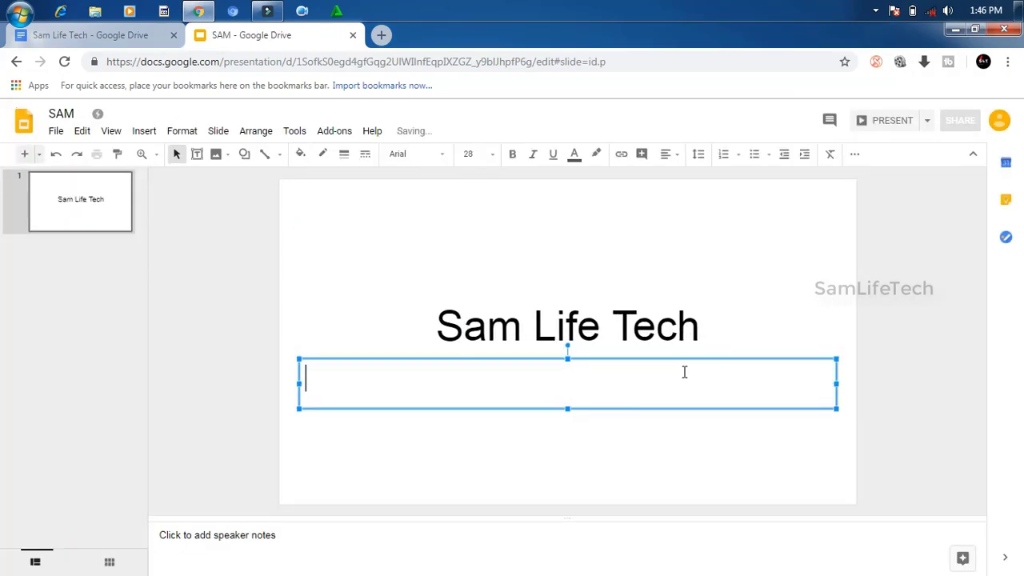
{"action": "type", "text": "Tamil Youtube Channel"}
{"action": "key", "text": "ctrl+a"}
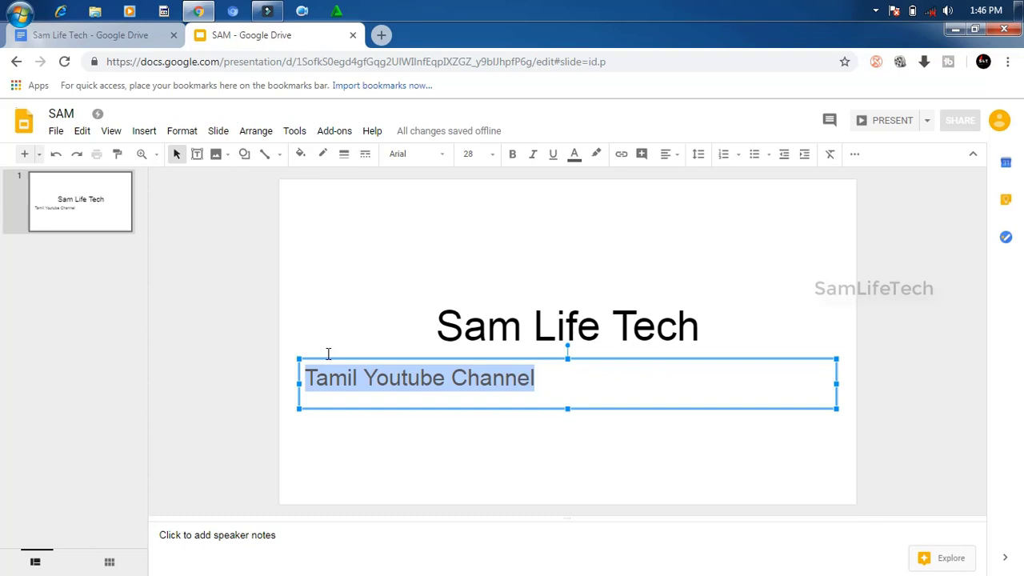
{"action": "left_click", "coordinate": [489, 379]}
{"action": "key", "text": "ctrl+e"}
{"action": "left_click", "coordinate": [197, 153]}
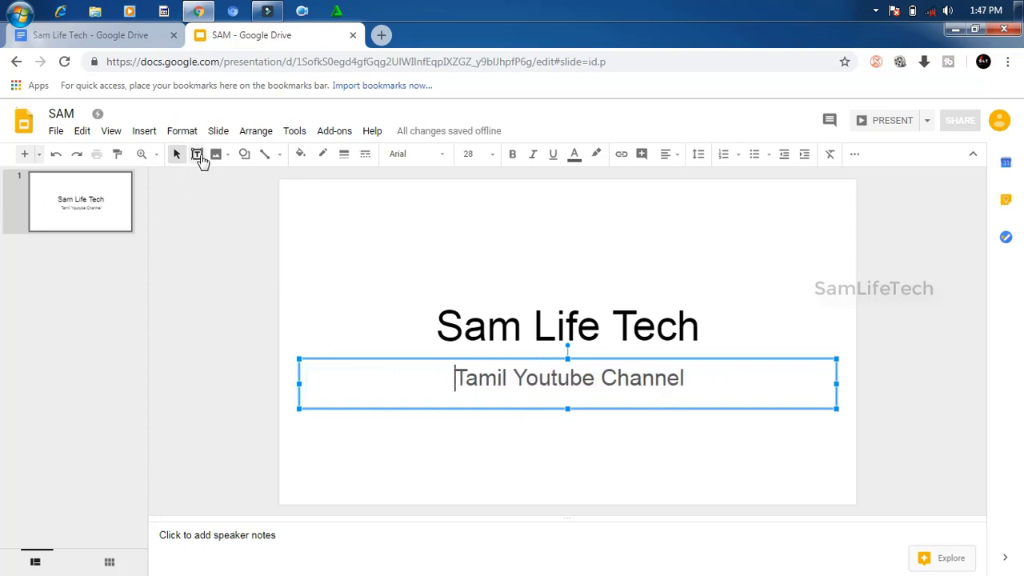
Add a centred '2018' text box below the subtitle.
{"action": "left_click_drag", "start_coordinate": [509, 418], "coordinate": [616, 447]}
{"action": "type", "text": "2018"}
{"action": "key", "text": "ctrl+e"}
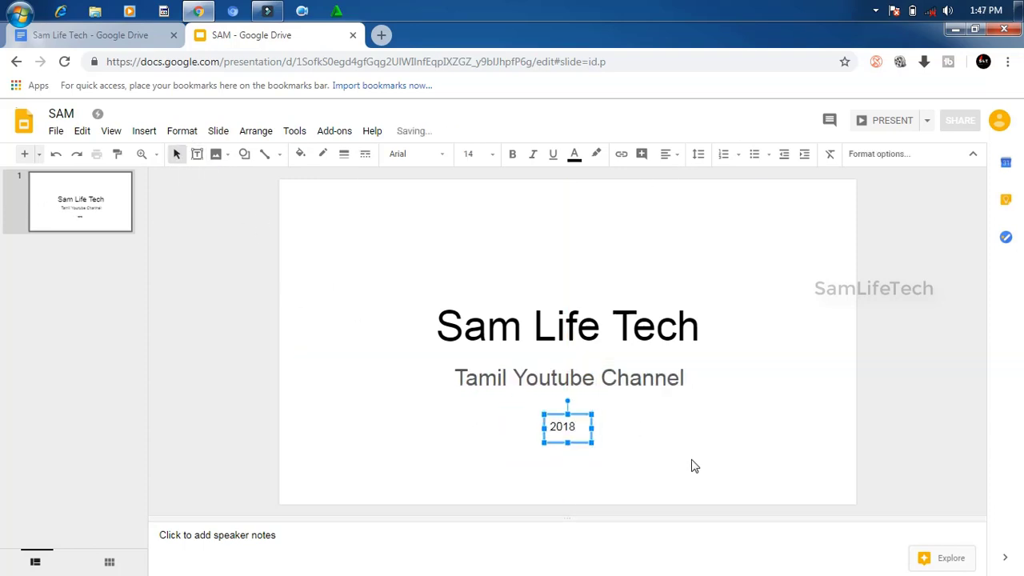
Add two new slides, one with the section title and description layout.
{"action": "left_click", "coordinate": [25, 154]}
{"action": "left_click", "coordinate": [38, 154]}
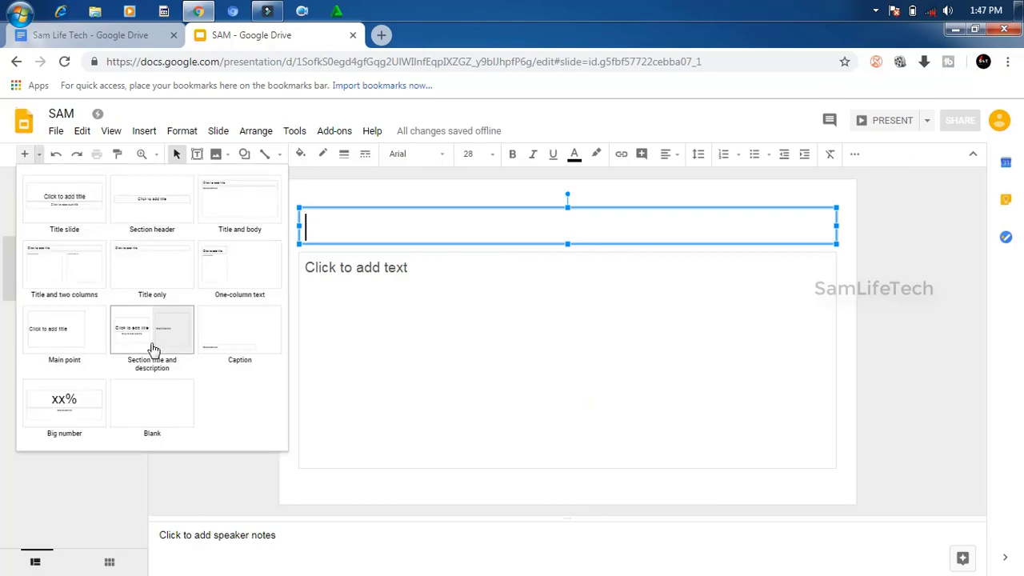
{"action": "left_click", "coordinate": [119, 348]}
{"action": "key", "text": "Up"}
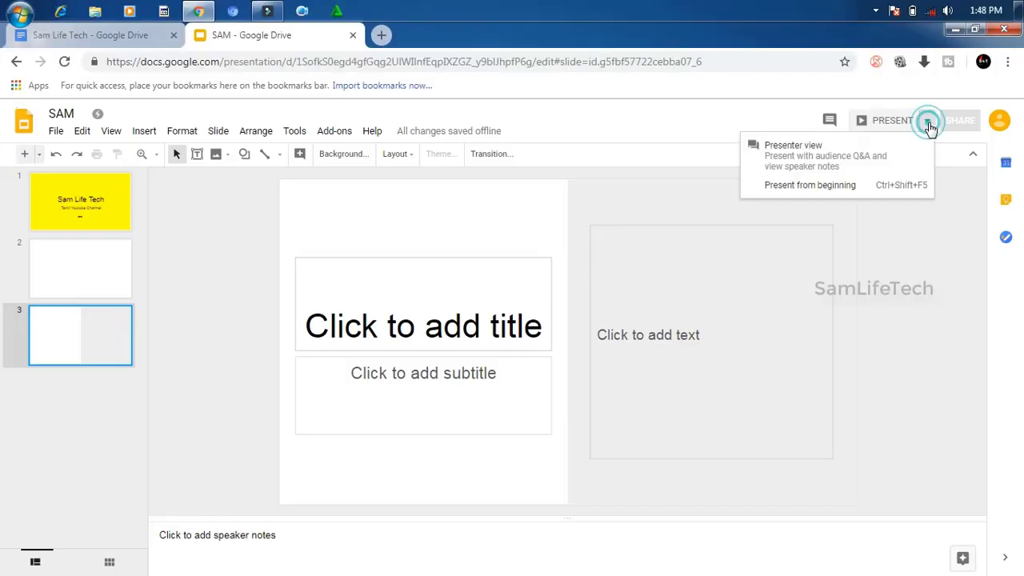
Draw a heart shape left of the title and rotate it to tilt.
{"action": "left_click", "coordinate": [144, 131]}
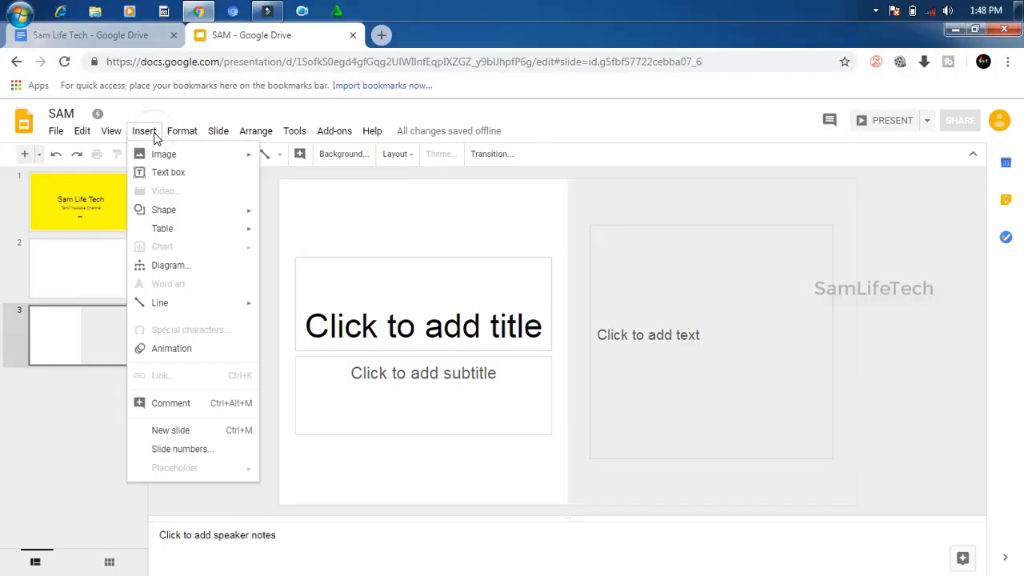
{"action": "left_click", "coordinate": [457, 276]}
{"action": "left_click_drag", "start_coordinate": [400, 292], "coordinate": [491, 365]}
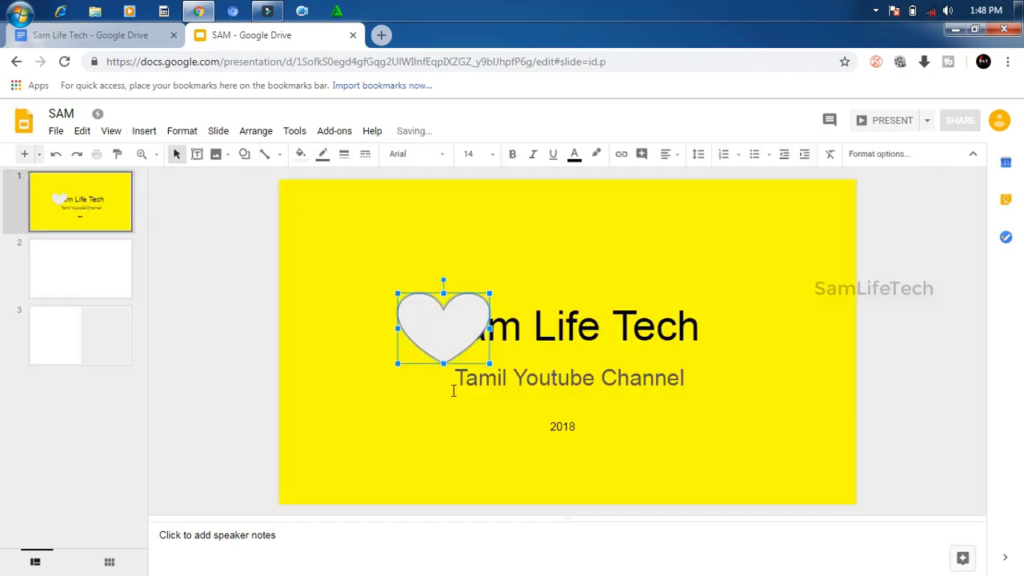
{"action": "left_click_drag", "start_coordinate": [446, 328], "coordinate": [405, 283]}
{"action": "left_click_drag", "start_coordinate": [407, 235], "coordinate": [397, 282]}
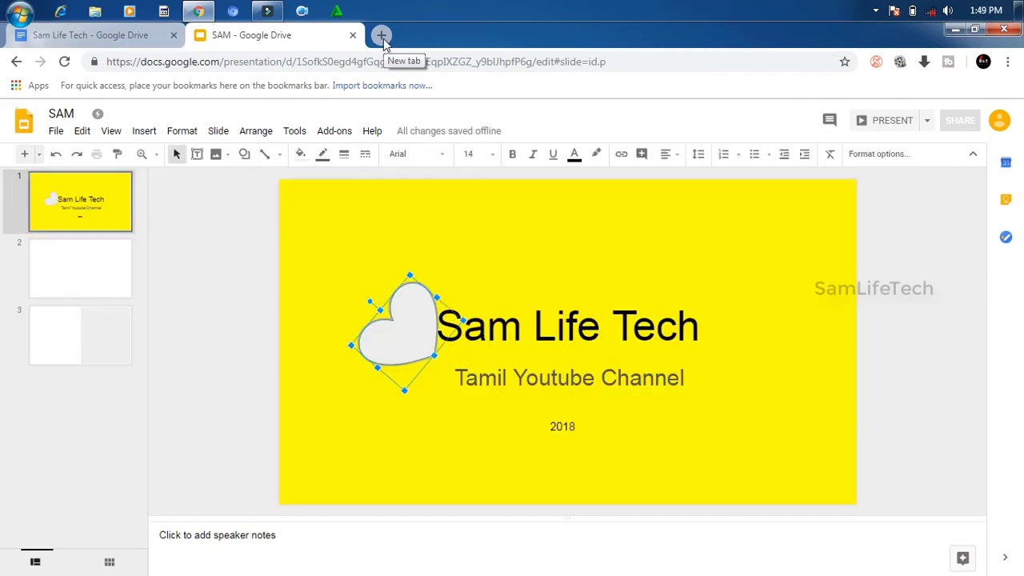
Open a new tab and launch Google Sheets from the Apps page.
{"action": "left_click", "coordinate": [255, 131]}
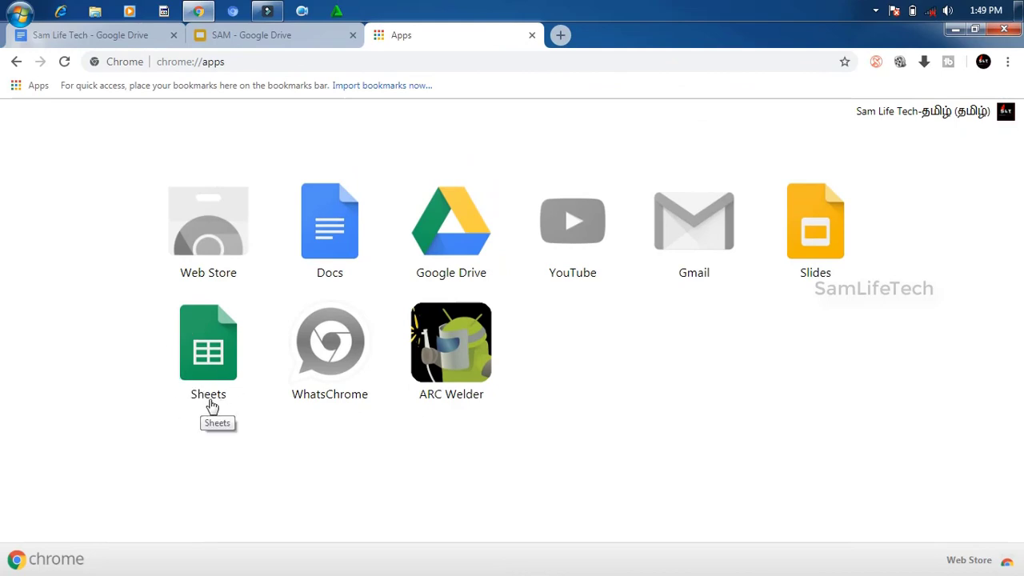
{"action": "left_click", "coordinate": [201, 369]}
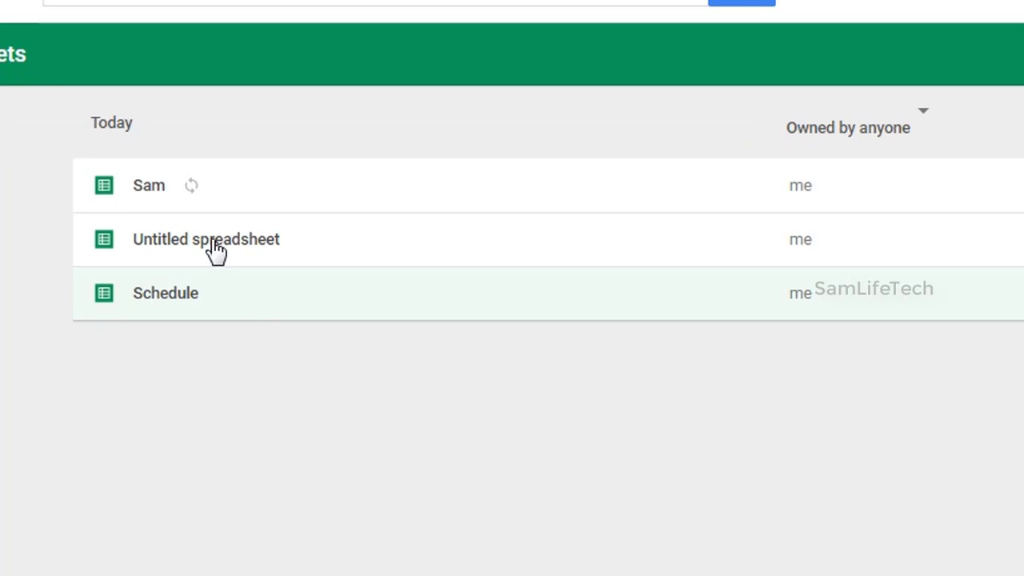
Open the Sam spreadsheet, erase D2's SUM formula to '=', and start typing =IF(.
{"action": "left_click", "coordinate": [212, 206]}
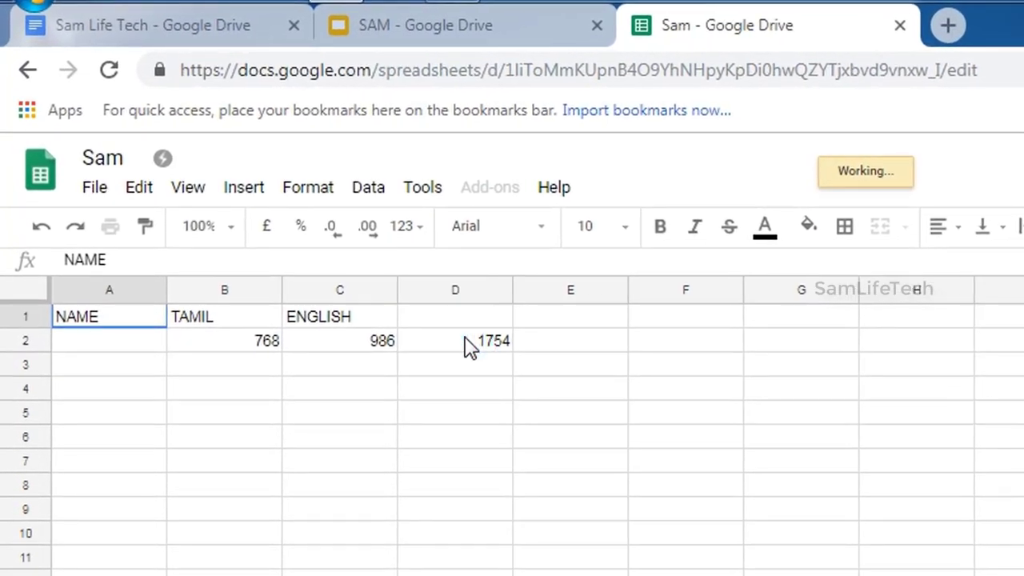
{"action": "left_click", "coordinate": [470, 346]}
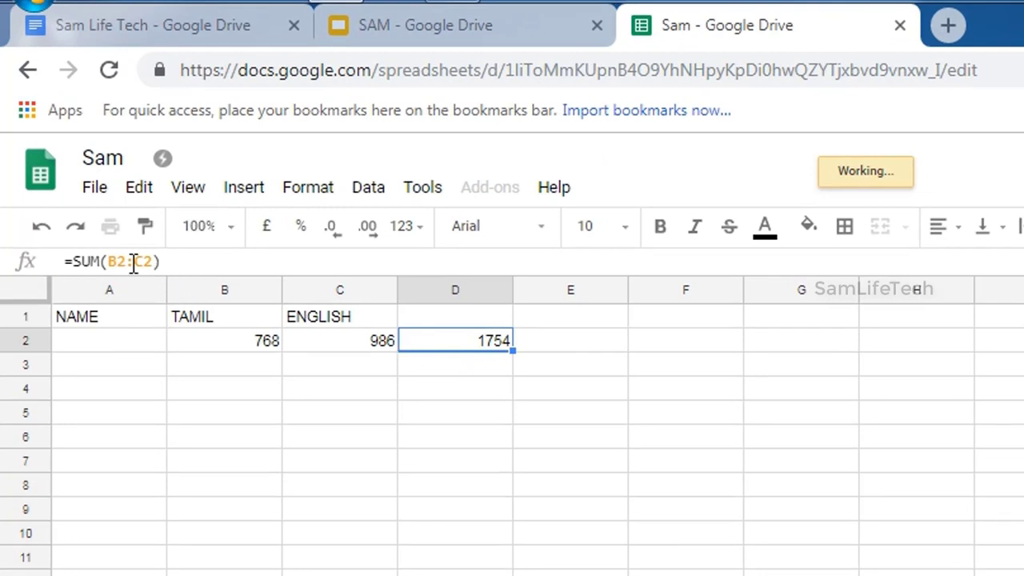
{"action": "left_click", "coordinate": [476, 347]}
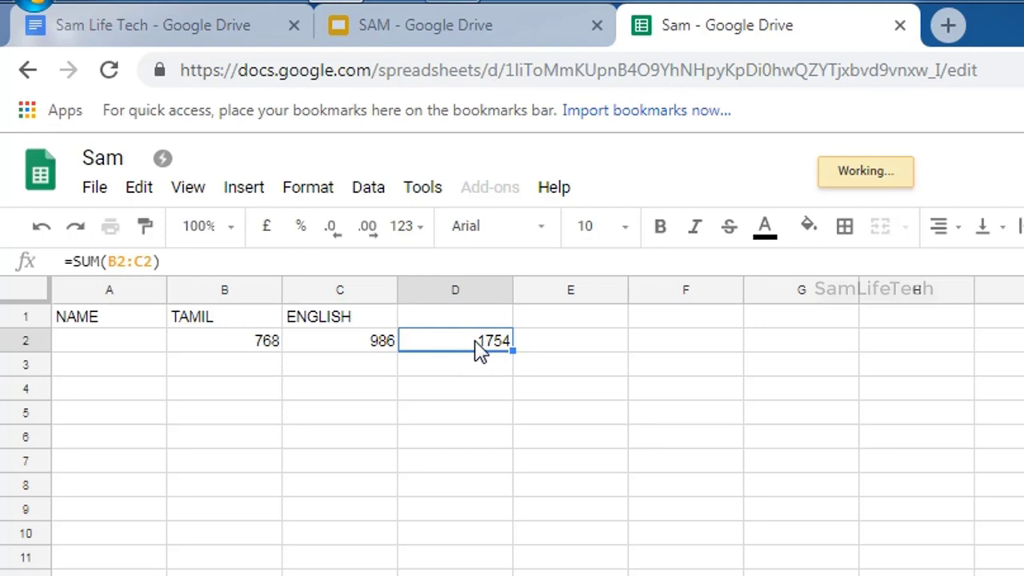
{"action": "double_click", "coordinate": [500, 342]}
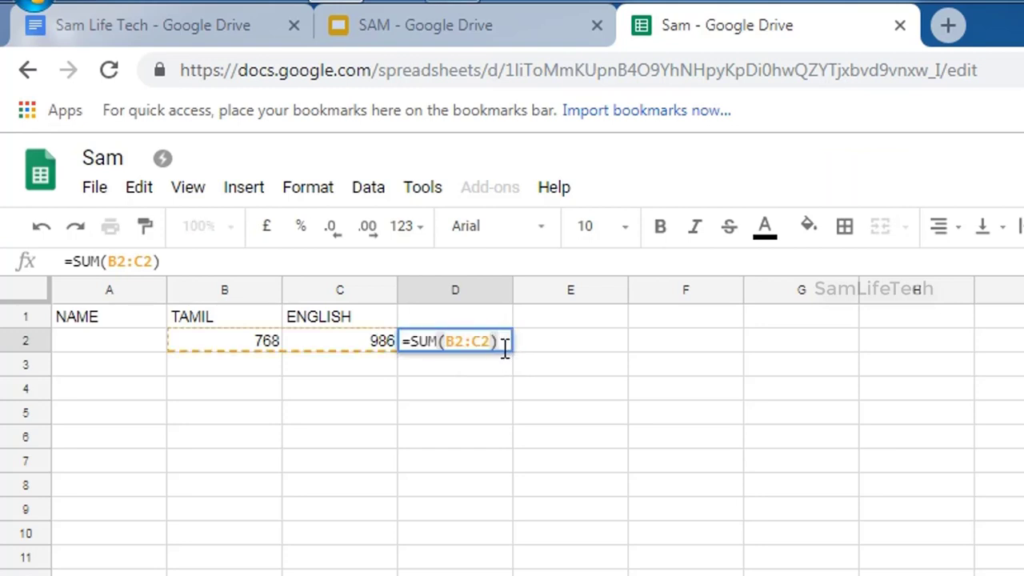
{"action": "key", "text": "BackSpace"}
{"action": "key", "text": "BackSpace"}
{"action": "key", "text": "BackSpace"}
{"action": "key", "text": "BackSpace"}
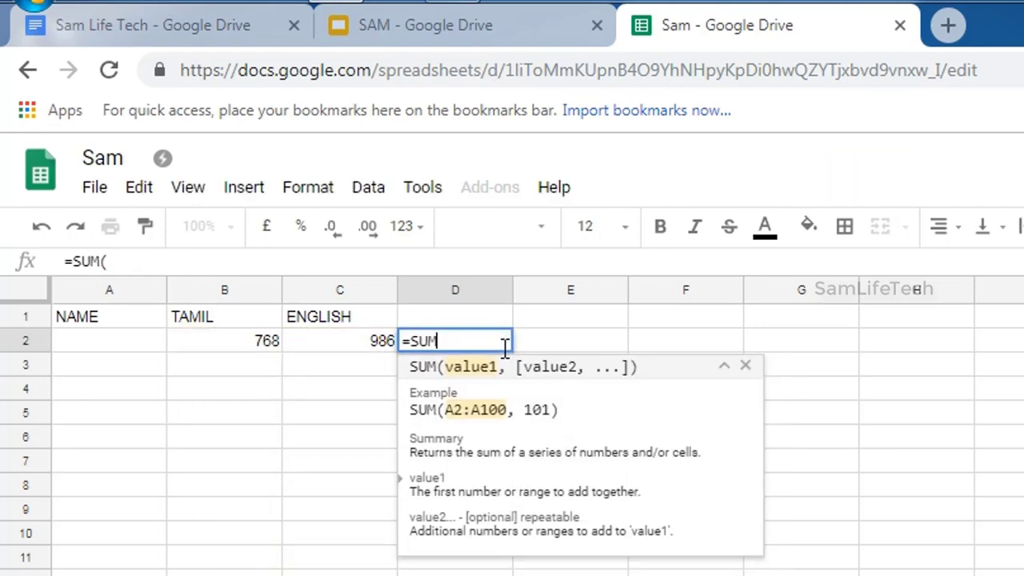
{"action": "key", "text": "BackSpace"}
{"action": "key", "text": "BackSpace"}
{"action": "key", "text": "BackSpace"}
{"action": "key", "text": "BackSpace"}
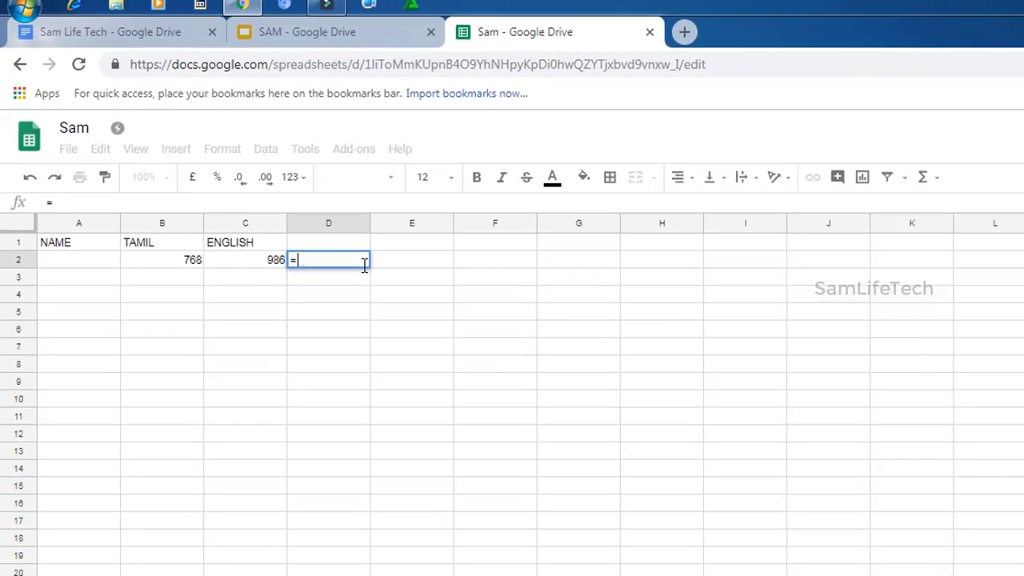
{"action": "type", "text": "IF"}
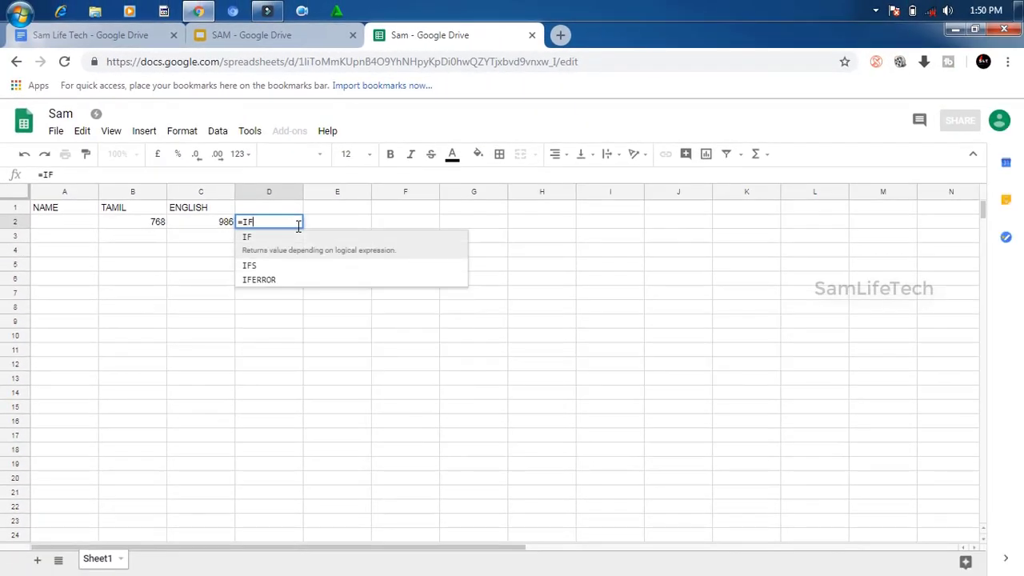
{"action": "type", "text": "("}
Enter =IF(B2:C2) in D2 and inspect the resulting error.
{"action": "left_click_drag", "start_coordinate": [124, 225], "coordinate": [206, 224]}
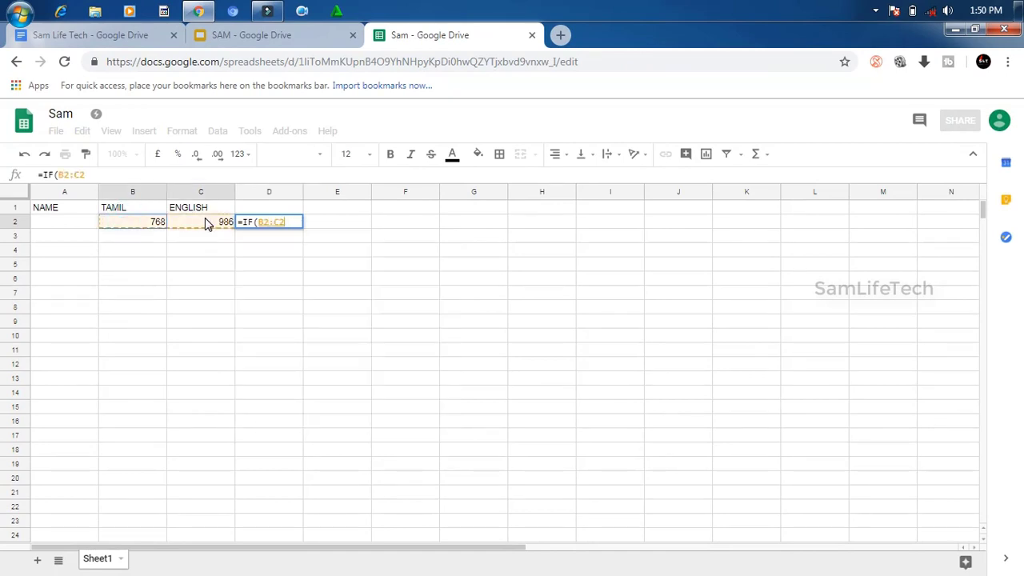
{"action": "key", "text": "Return"}
{"action": "key", "text": "Up"}
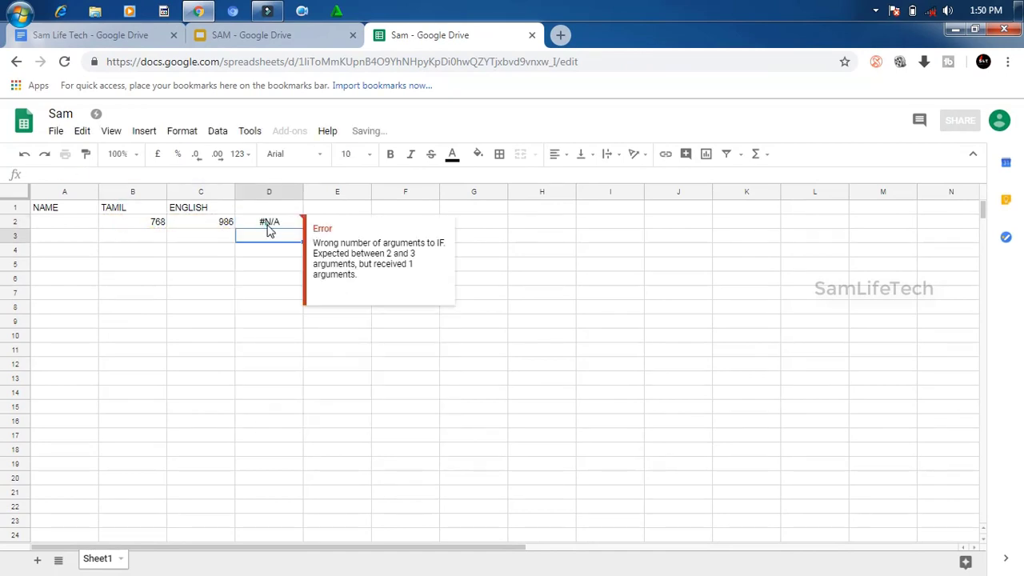
{"action": "left_click_drag", "start_coordinate": [209, 264], "coordinate": [213, 231]}
{"action": "left_click", "coordinate": [200, 221]}
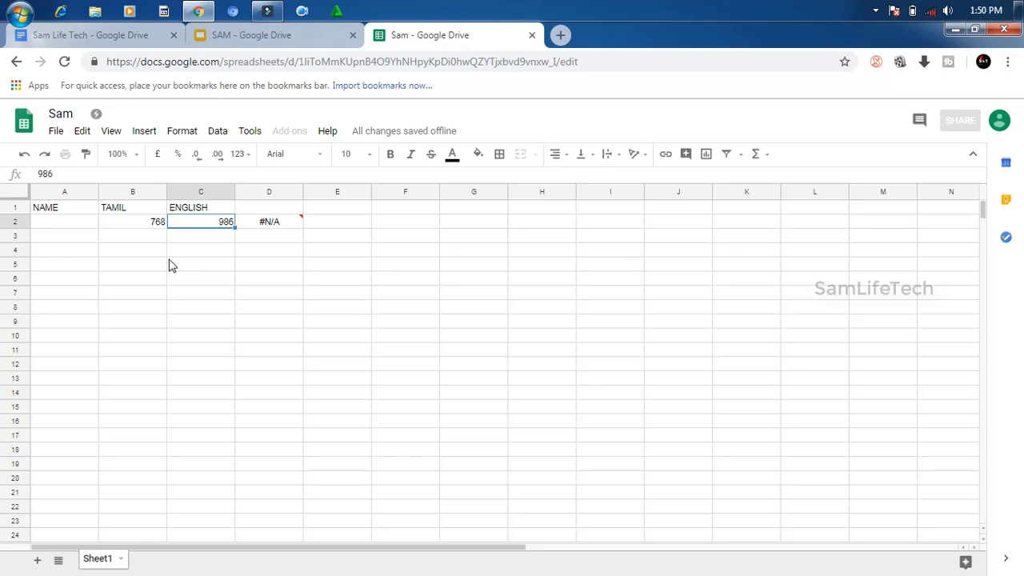
{"action": "left_click", "coordinate": [290, 224]}
Replace D2's formula with =SUM(B2:C2), giving a total of 1754.
{"action": "left_click_drag", "start_coordinate": [89, 174], "coordinate": [57, 177]}
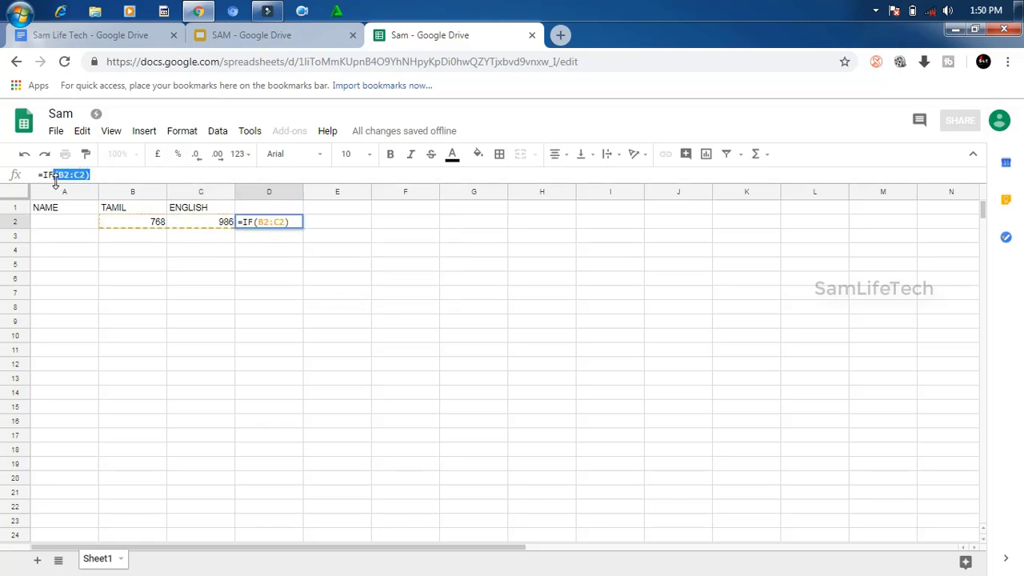
{"action": "key", "text": "BackSpace"}
{"action": "key", "text": "BackSpace"}
{"action": "key", "text": "BackSpace"}
{"action": "type", "text": "SUM"}
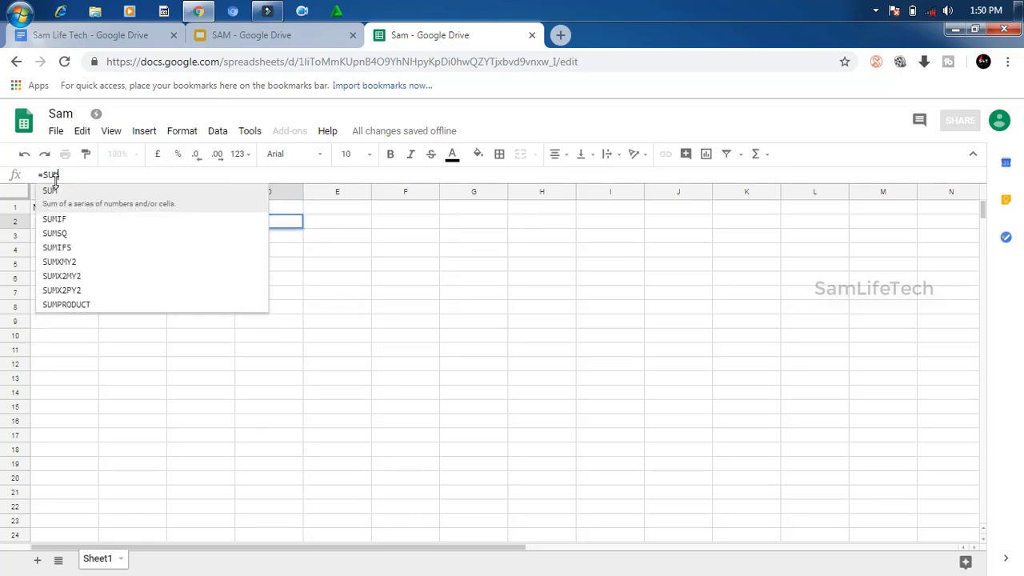
{"action": "type", "text": "("}
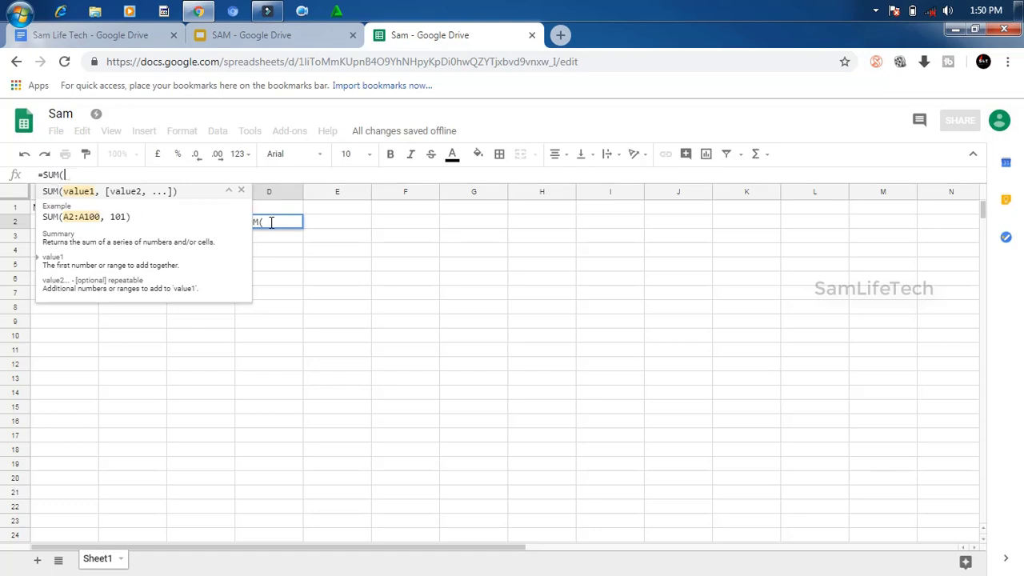
{"action": "left_click_drag", "start_coordinate": [137, 222], "coordinate": [184, 228]}
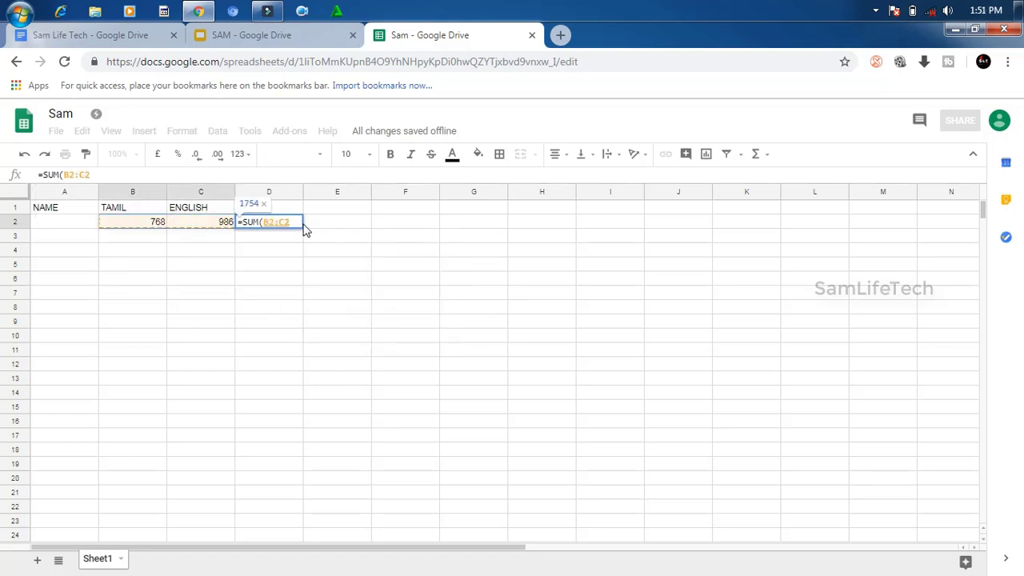
{"action": "key", "text": "Return"}
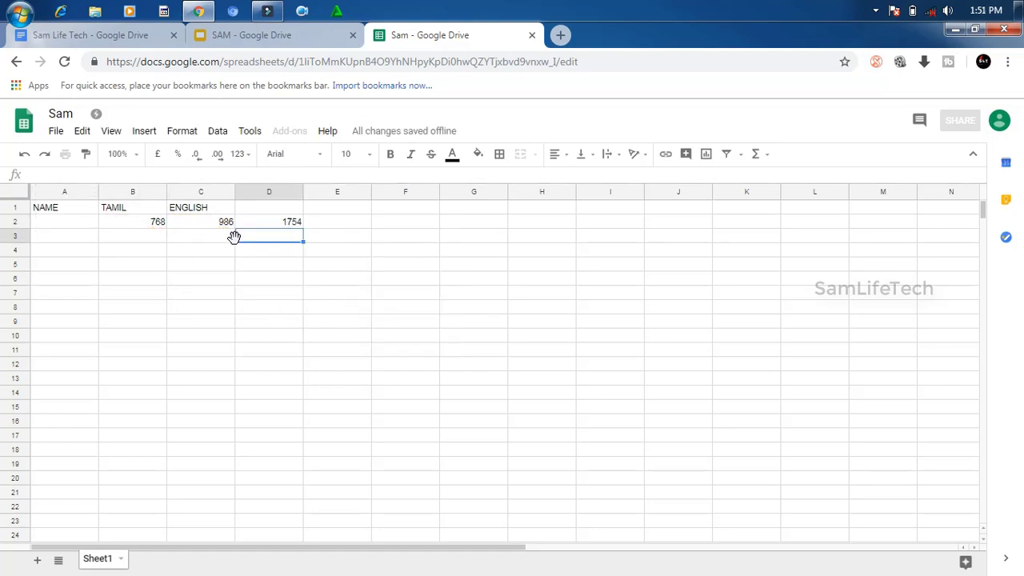
Cycle through the document, presentation and spreadsheet tabs, opening and dismissing the spreadsheet's File menu.
{"action": "left_click", "coordinate": [109, 37]}
{"action": "left_click", "coordinate": [268, 37]}
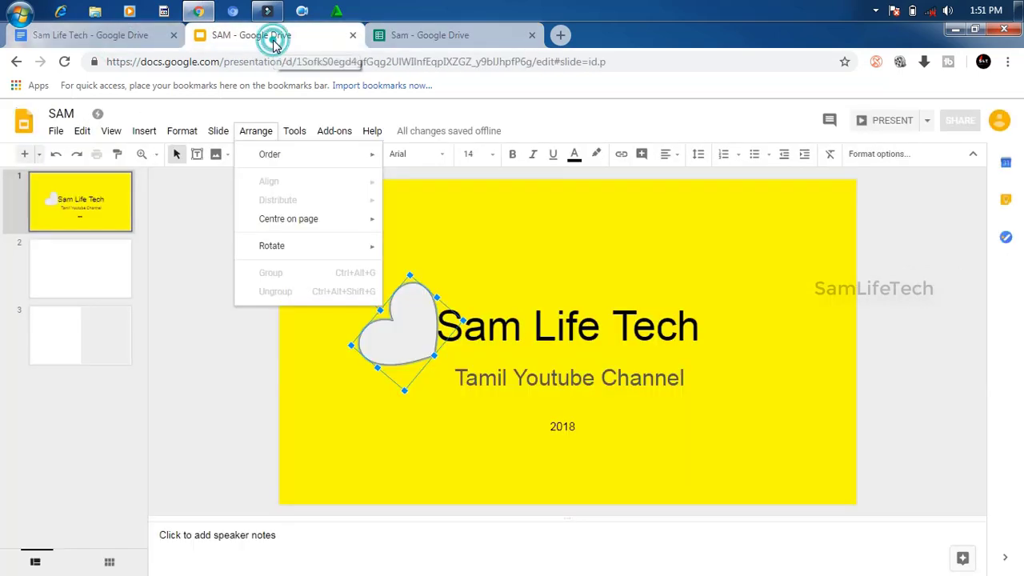
{"action": "left_click", "coordinate": [432, 39]}
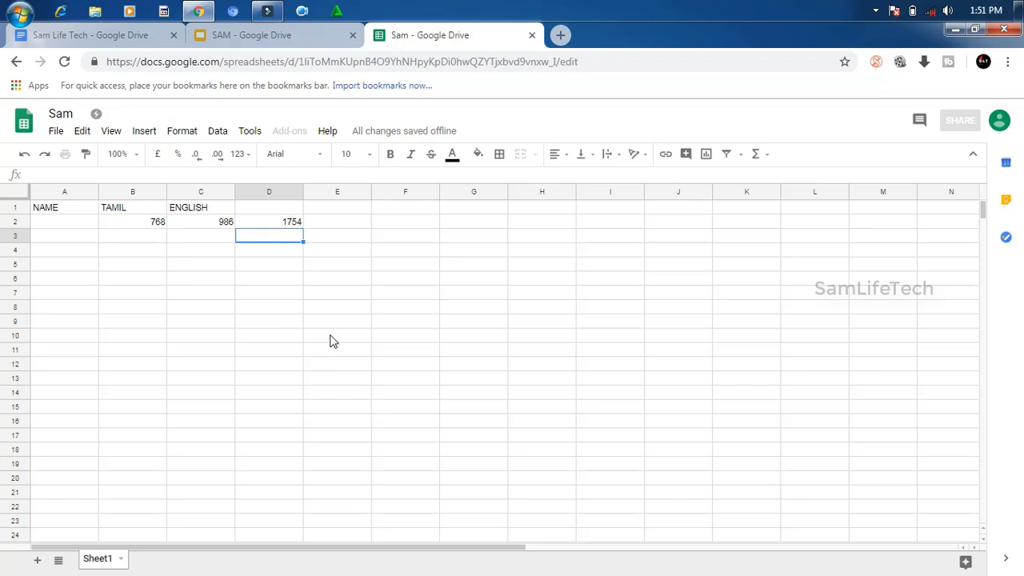
{"action": "left_click", "coordinate": [56, 130]}
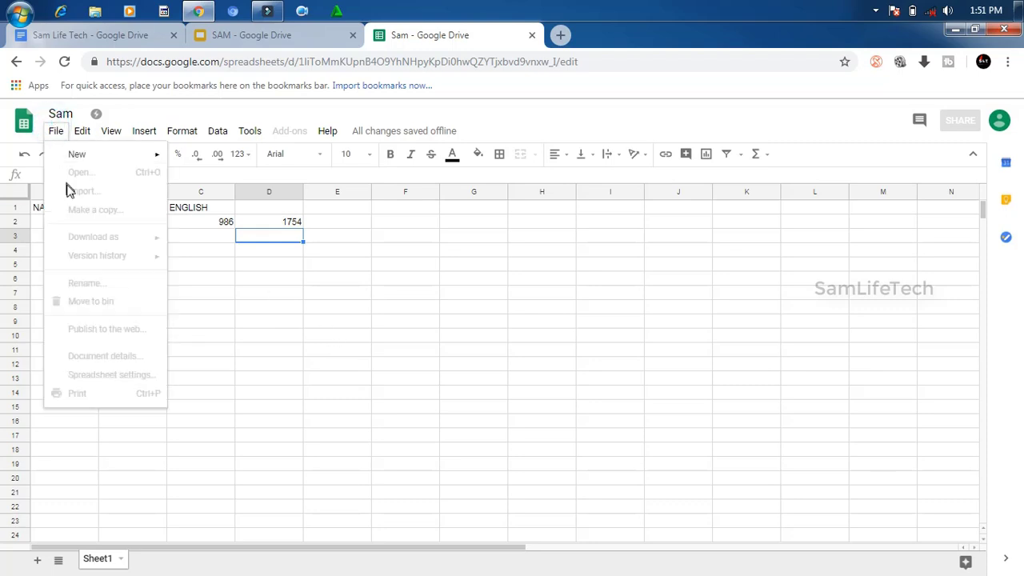
{"action": "left_click", "coordinate": [603, 312]}
Close all three tabs so the Chrome window shuts.
{"action": "left_click", "coordinate": [264, 35]}
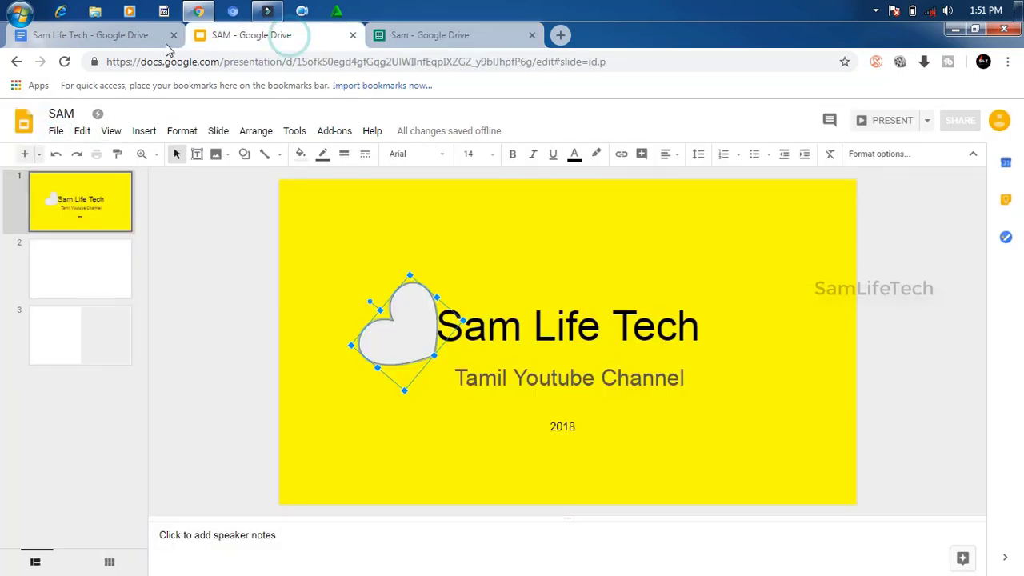
{"action": "key", "text": "ctrl+shift+Tab"}
{"action": "left_click", "coordinate": [532, 36]}
{"action": "left_click", "coordinate": [353, 36]}
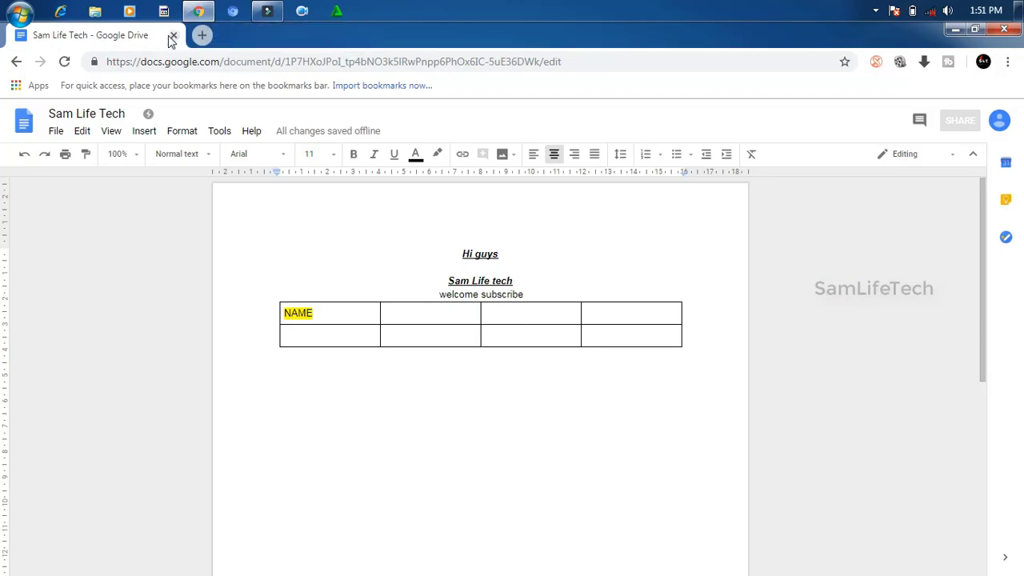
{"action": "left_click", "coordinate": [173, 35]}
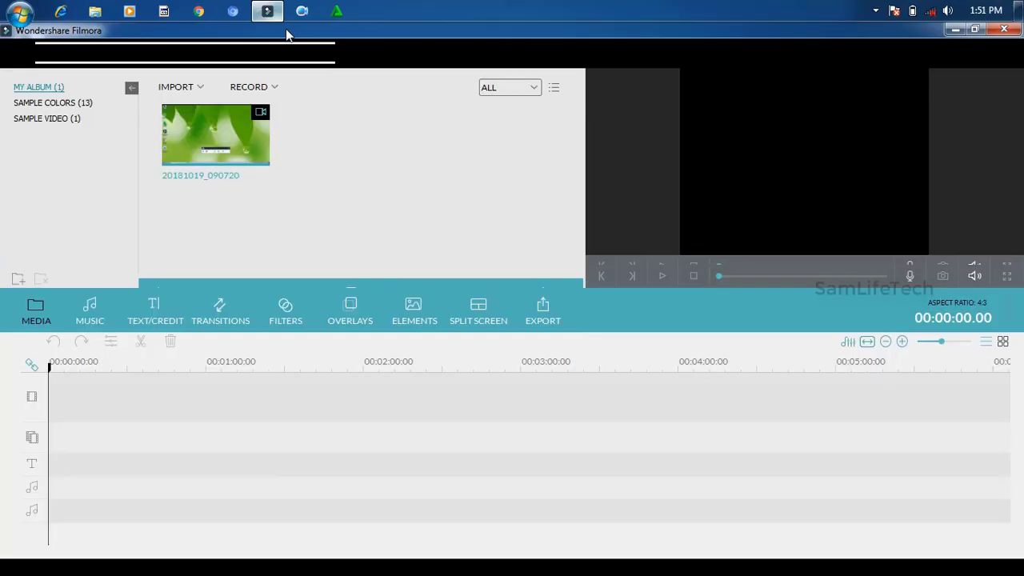